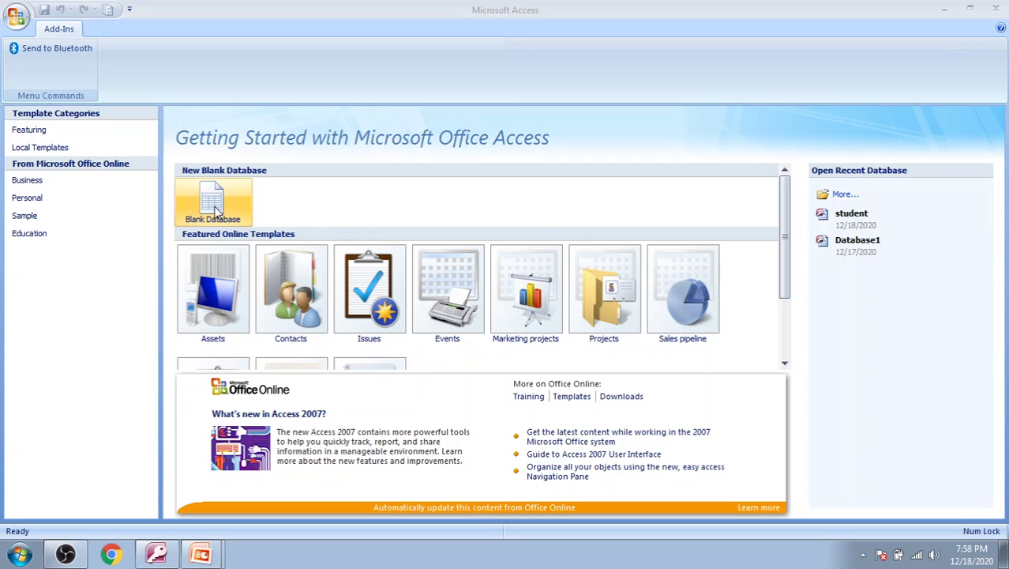
Start a new blank database and set its file name to student
{"action": "left_click", "coordinate": [214, 202]}
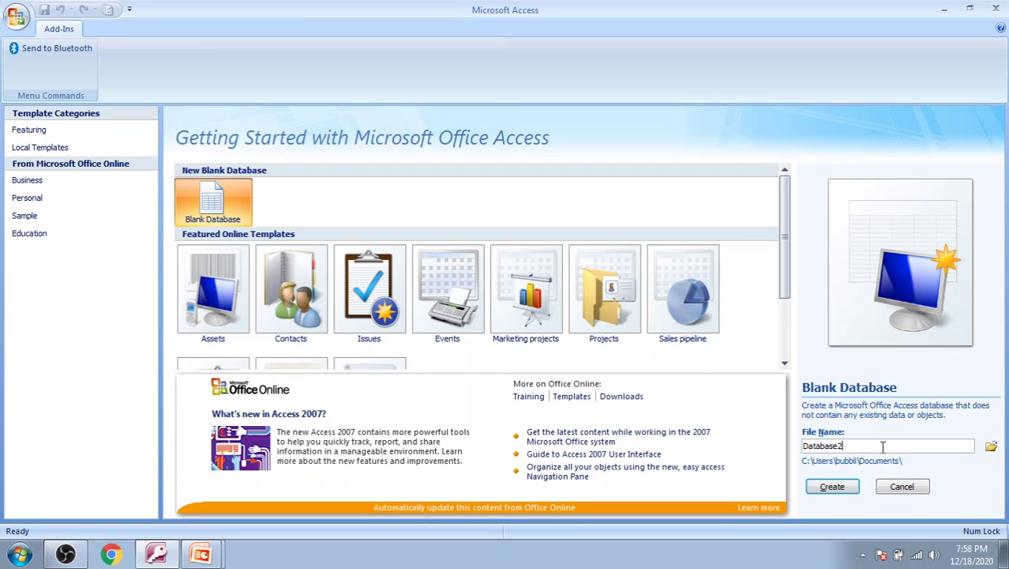
{"action": "key", "text": "BackSpace"}
{"action": "key", "text": "BackSpace"}
{"action": "key", "text": "BackSpace"}
{"action": "key", "text": "BackSpace"}
{"action": "key", "text": "BackSpace"}
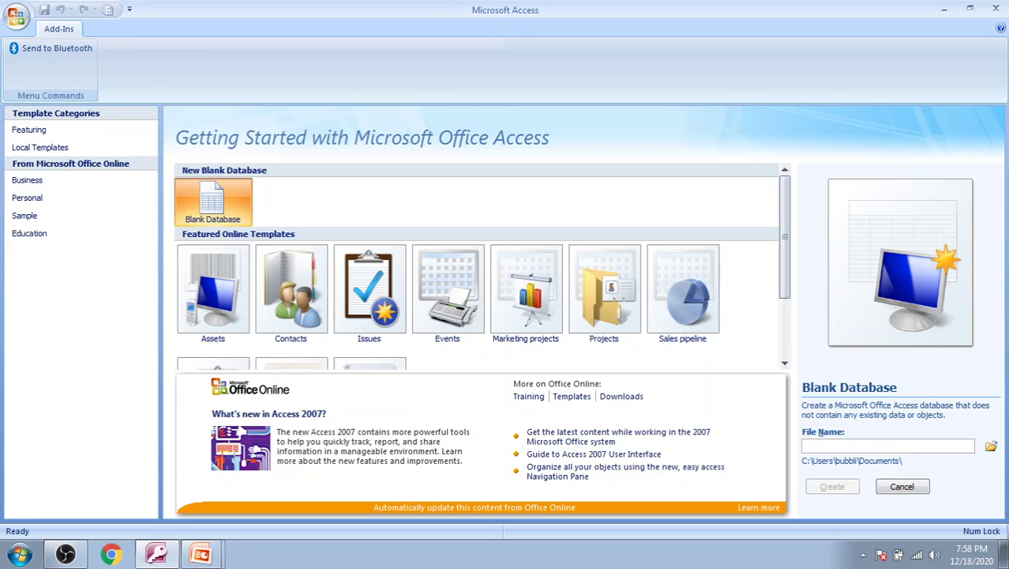
{"action": "type", "text": "student"}
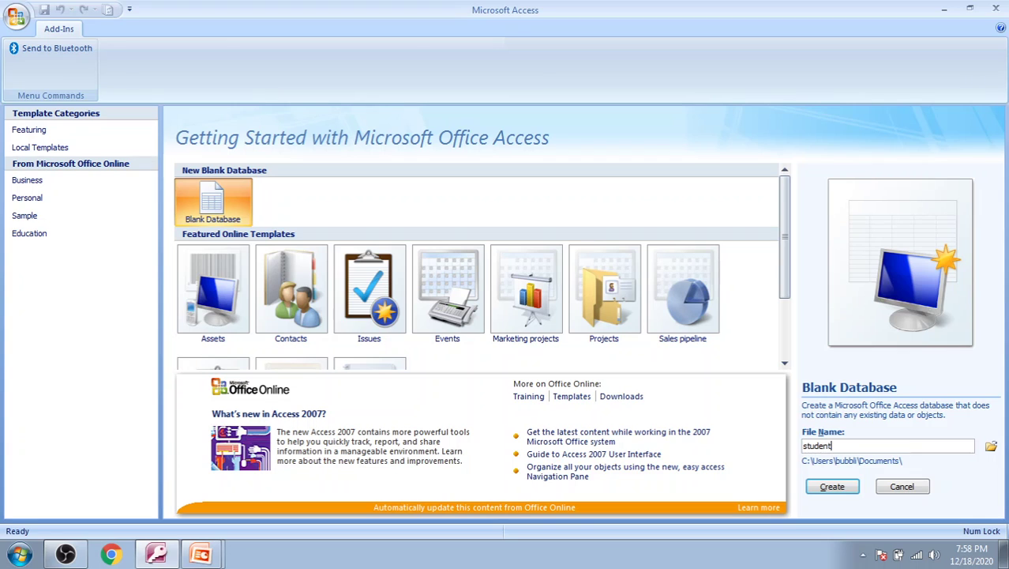
Browse for the database's save location and create a new folder on the Desktop
{"action": "left_click", "coordinate": [991, 447]}
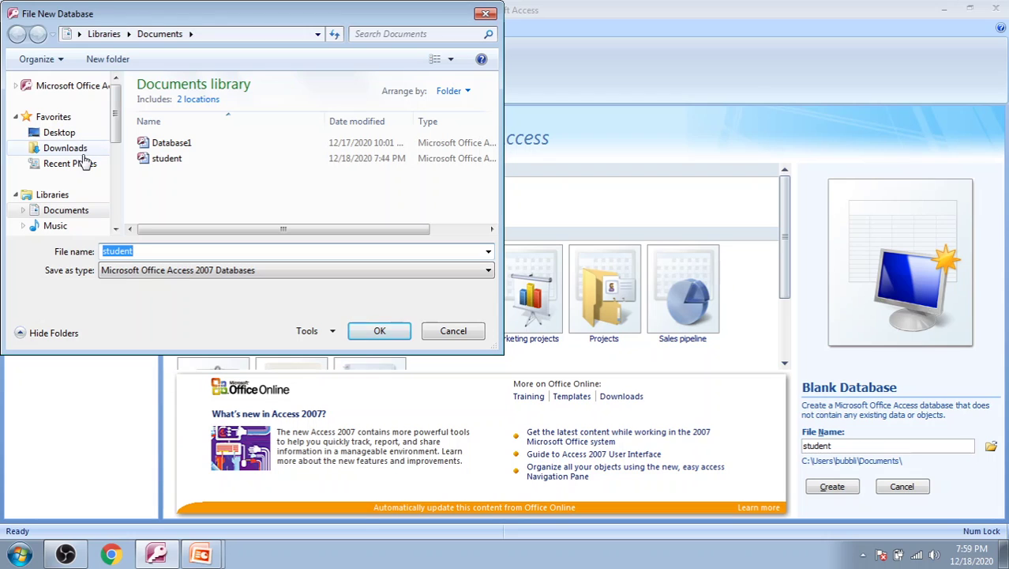
{"action": "left_click", "coordinate": [69, 133]}
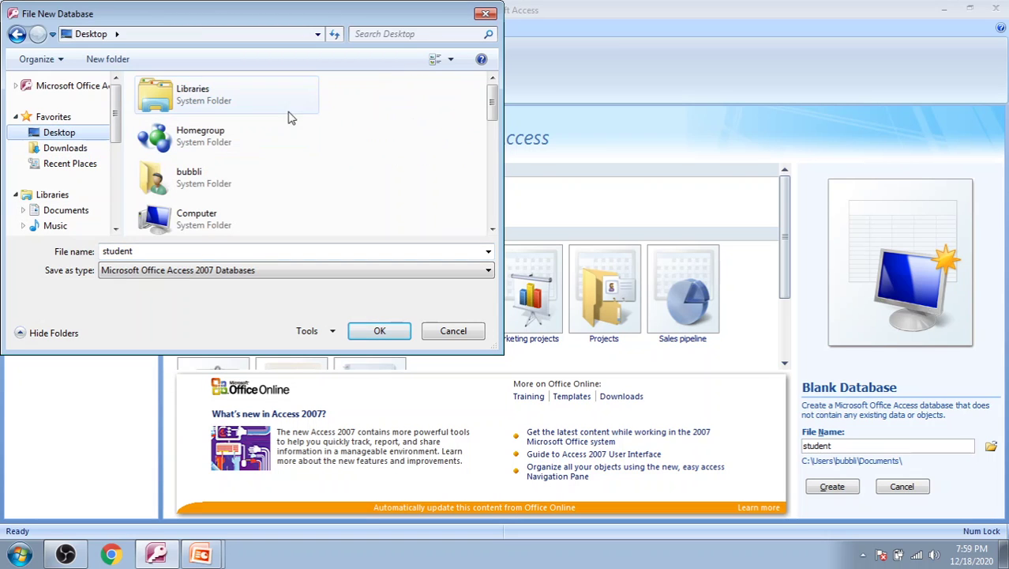
{"action": "right_click", "coordinate": [391, 122]}
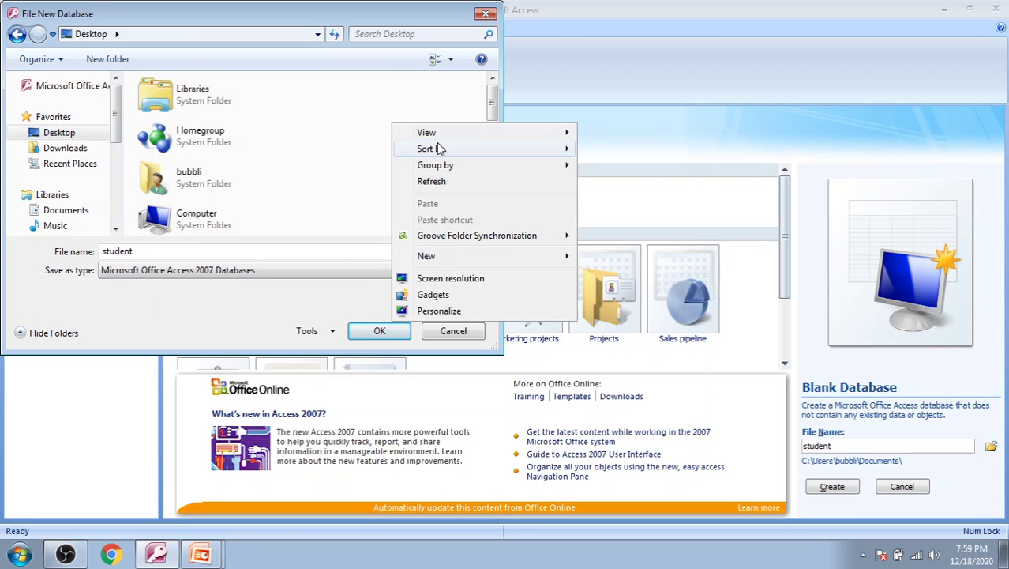
{"action": "mouse_move", "coordinate": [450, 259]}
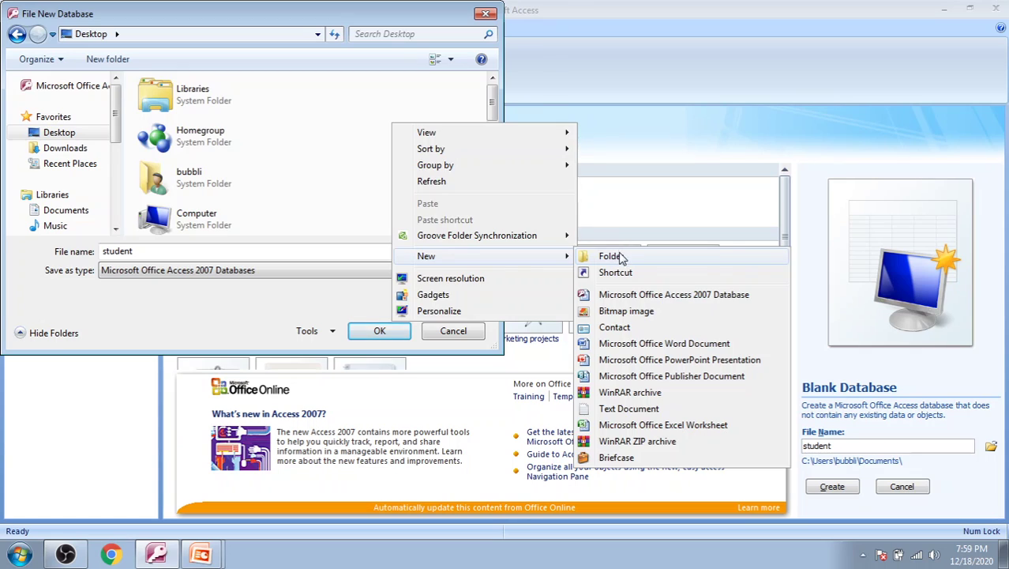
{"action": "left_click", "coordinate": [615, 255]}
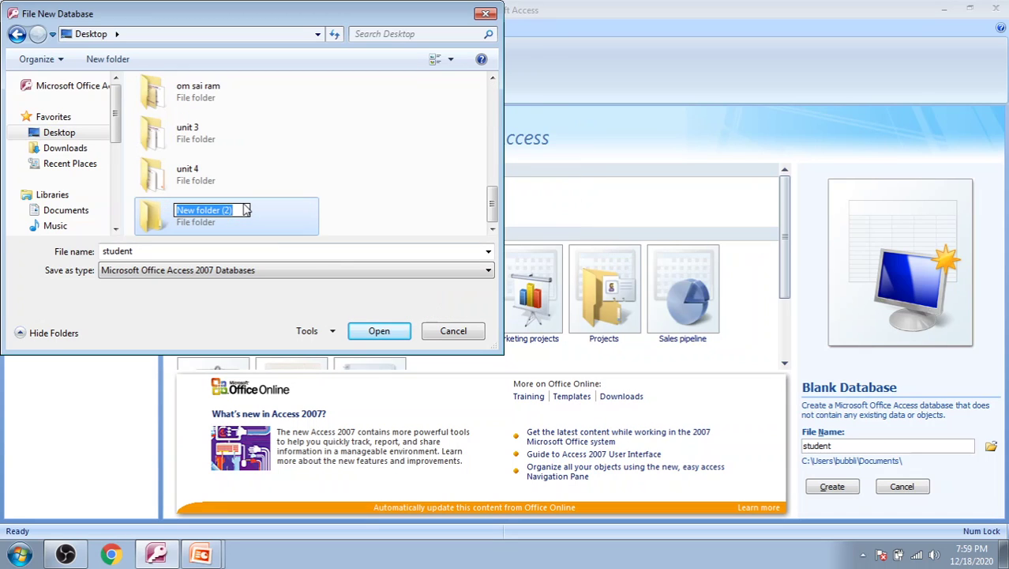
Rename the new Desktop folder as ms access
{"action": "key", "text": "BackSpace"}
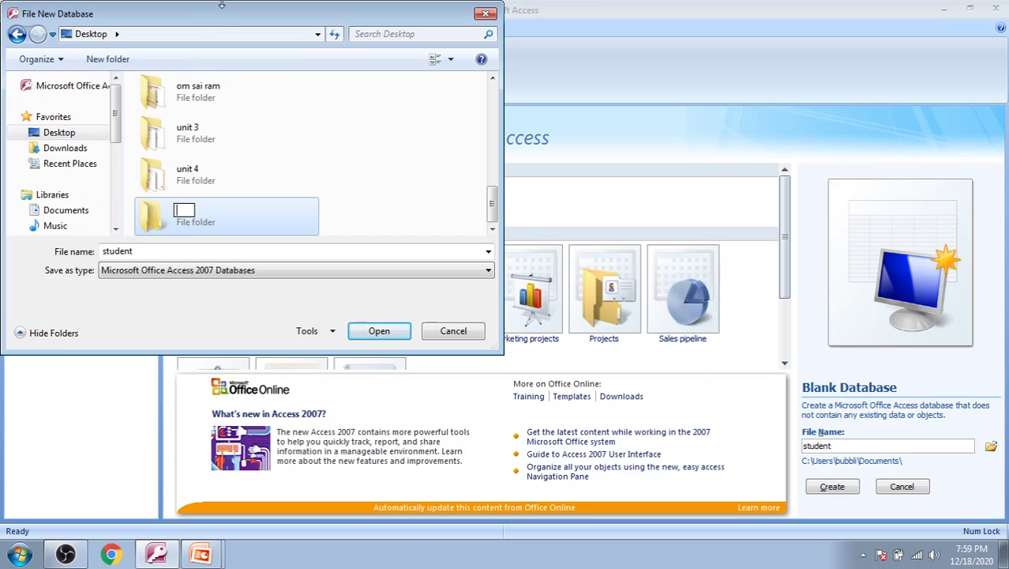
{"action": "left_click_drag", "start_coordinate": [221, 10], "coordinate": [371, 163]}
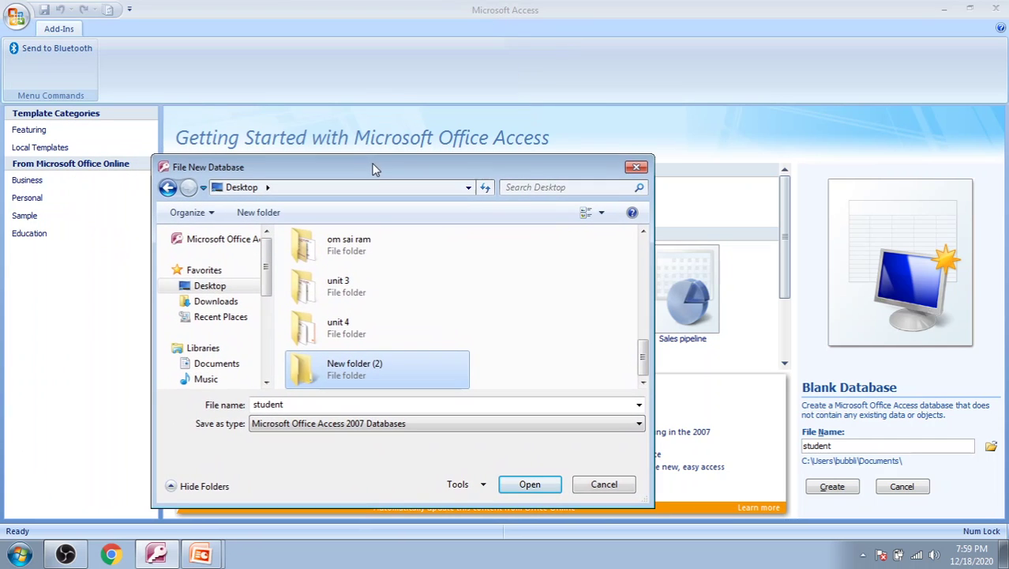
{"action": "right_click", "coordinate": [455, 372]}
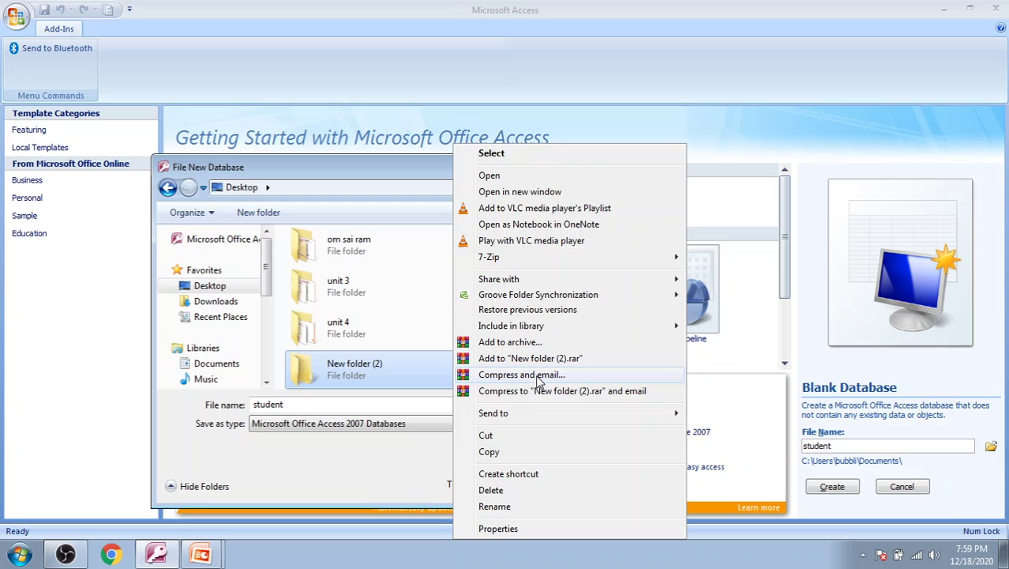
{"action": "left_click", "coordinate": [495, 506]}
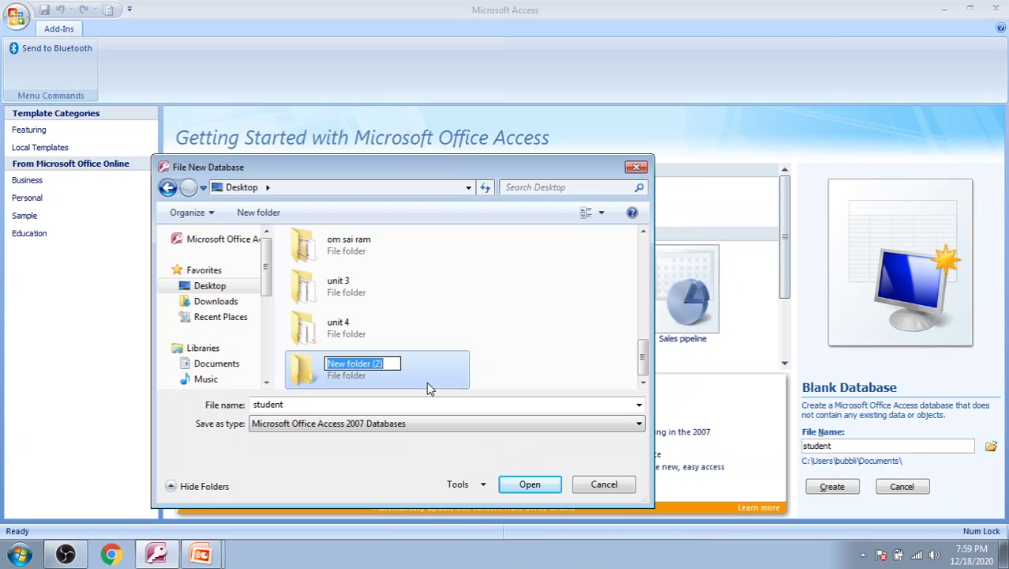
{"action": "key", "text": "BackSpace"}
{"action": "type", "text": "ms "}
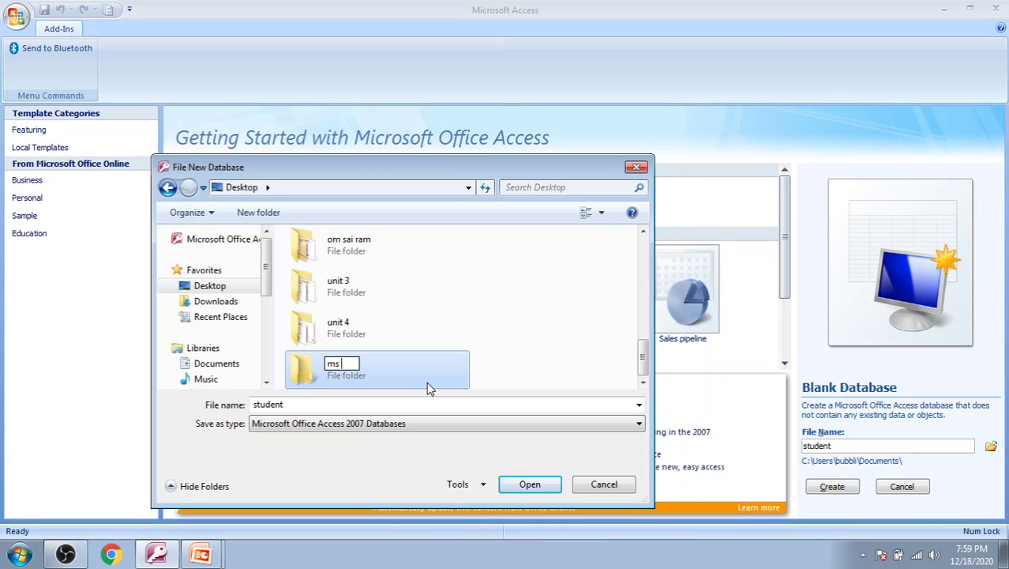
{"action": "type", "text": "access"}
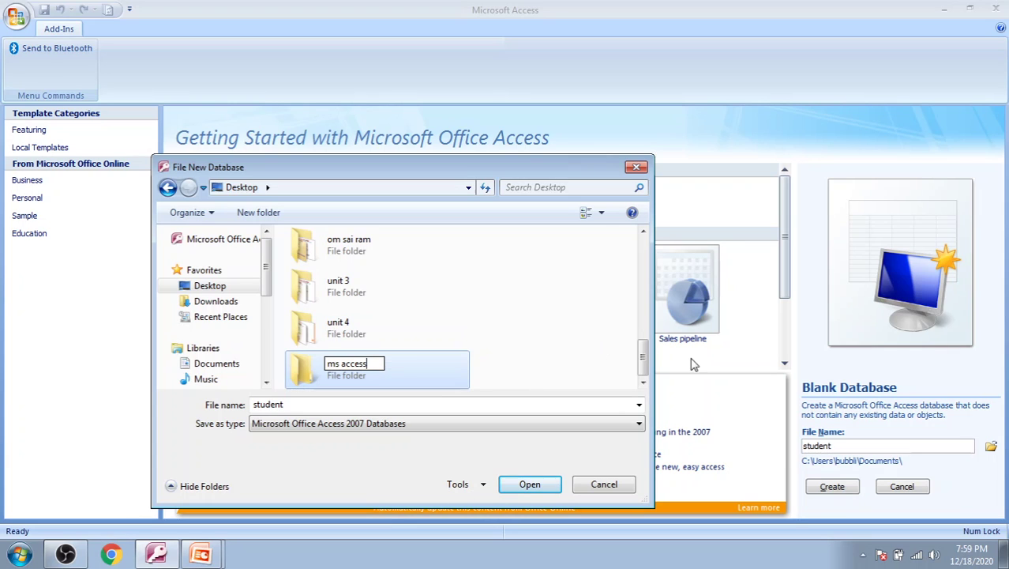
{"action": "left_click", "coordinate": [565, 335]}
Set the ms access folder as the save location and create the student database in it
{"action": "double_click", "coordinate": [428, 370]}
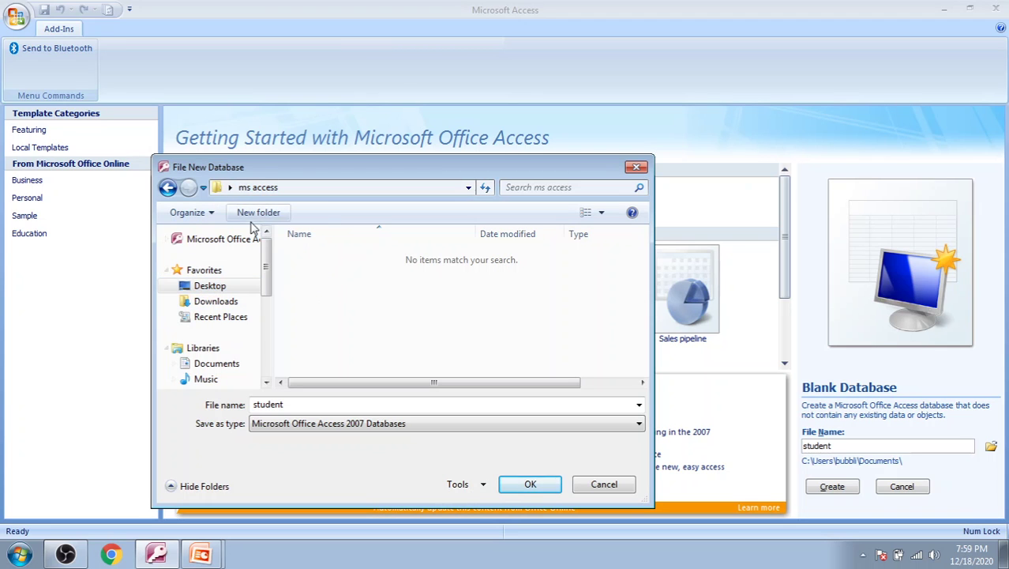
{"action": "left_click", "coordinate": [528, 486]}
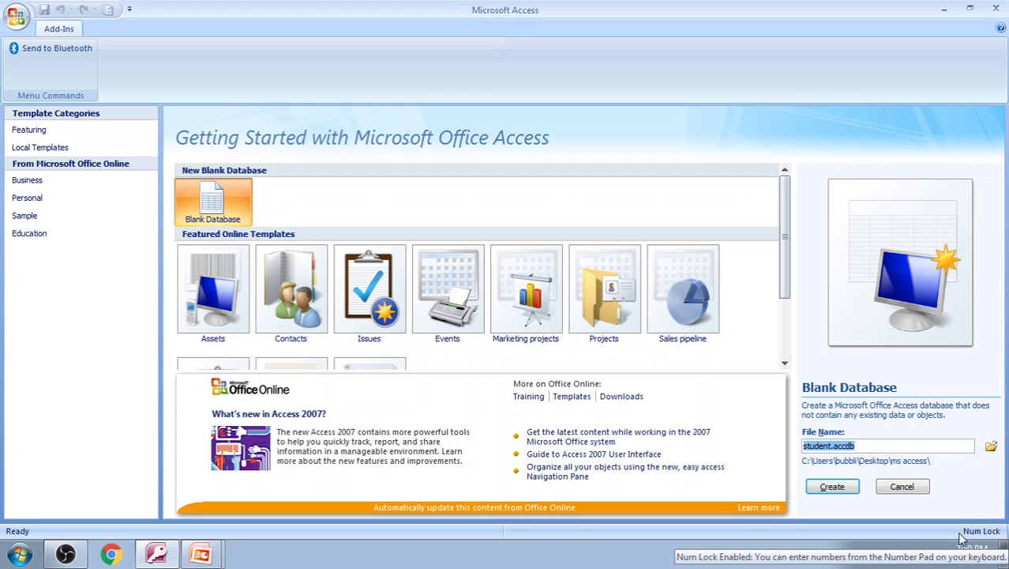
{"action": "left_click", "coordinate": [838, 488]}
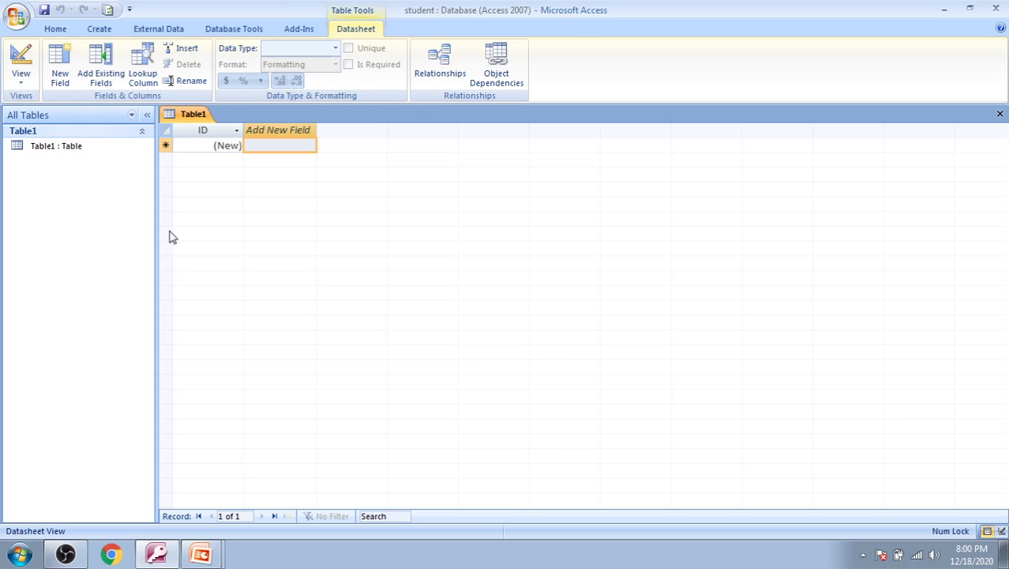
Create a second table in Design view
{"action": "left_click", "coordinate": [57, 30]}
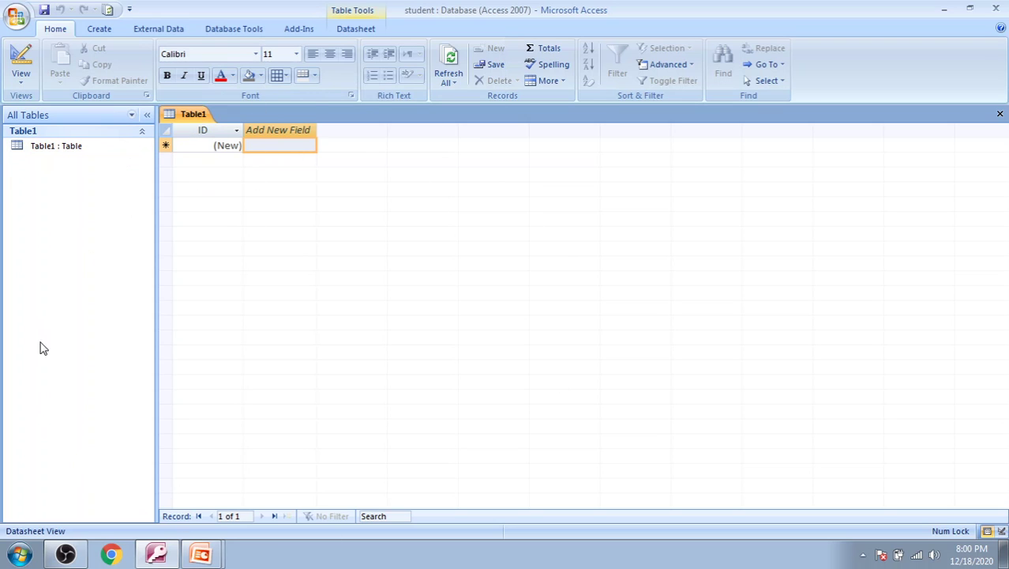
{"action": "left_click", "coordinate": [99, 31]}
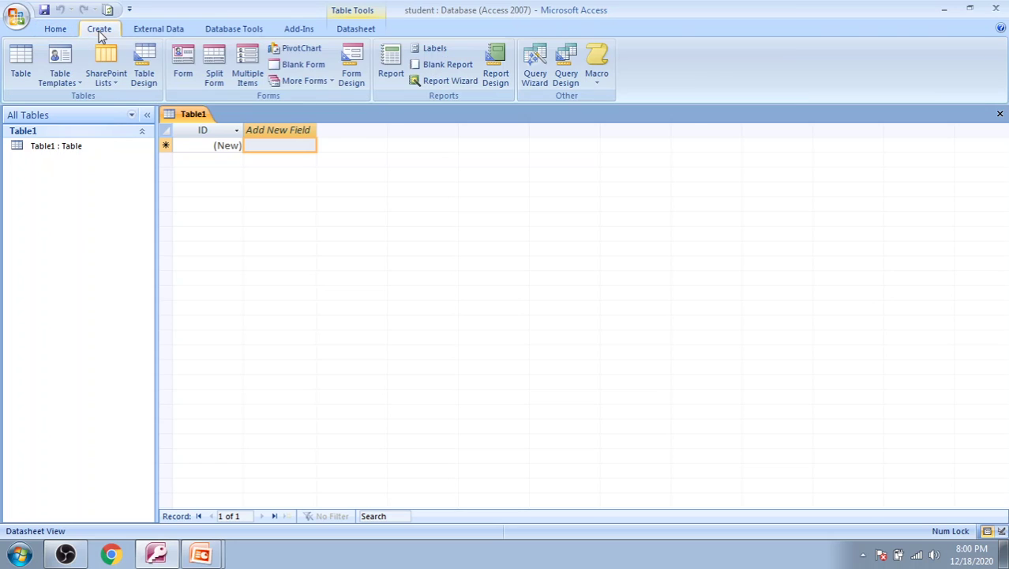
{"action": "left_click", "coordinate": [145, 78]}
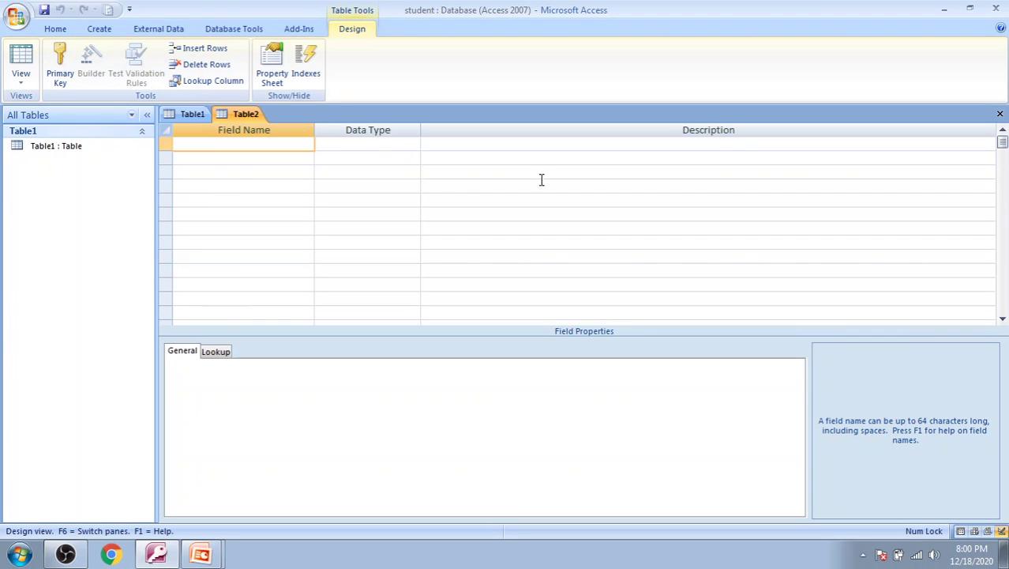
Try to name the new table's first field s.no
{"action": "left_click", "coordinate": [261, 142]}
{"action": "left_click", "coordinate": [371, 146]}
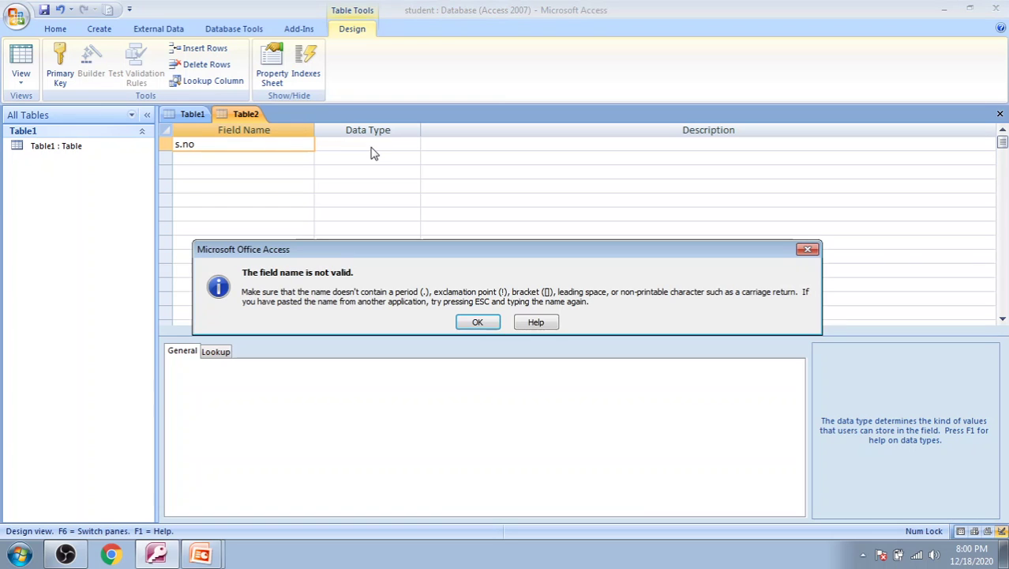
{"action": "left_click", "coordinate": [478, 323]}
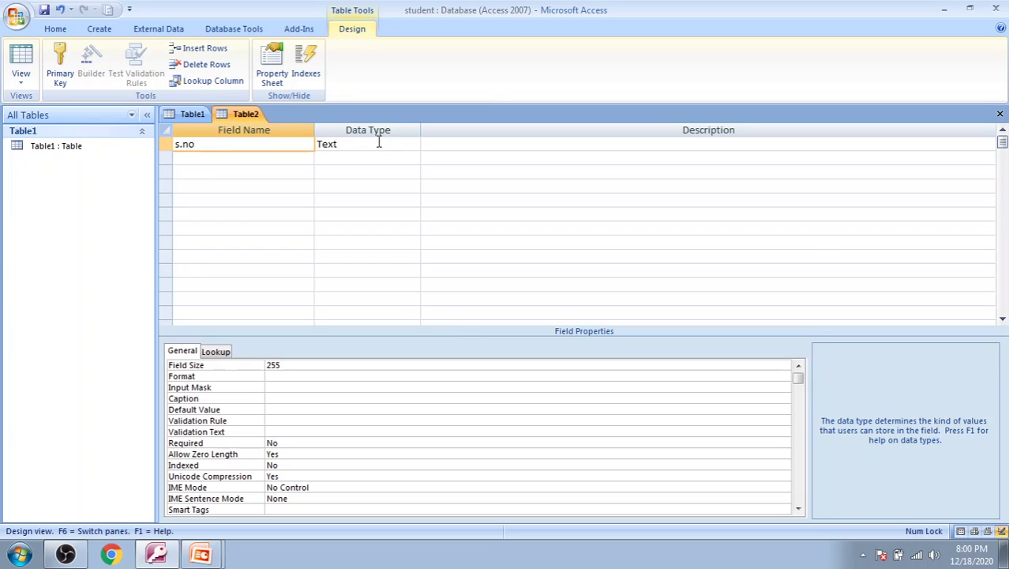
{"action": "left_click", "coordinate": [381, 146]}
{"action": "left_click", "coordinate": [809, 250]}
Rename the first field as sno and set its data type to Number
{"action": "left_click", "coordinate": [207, 144]}
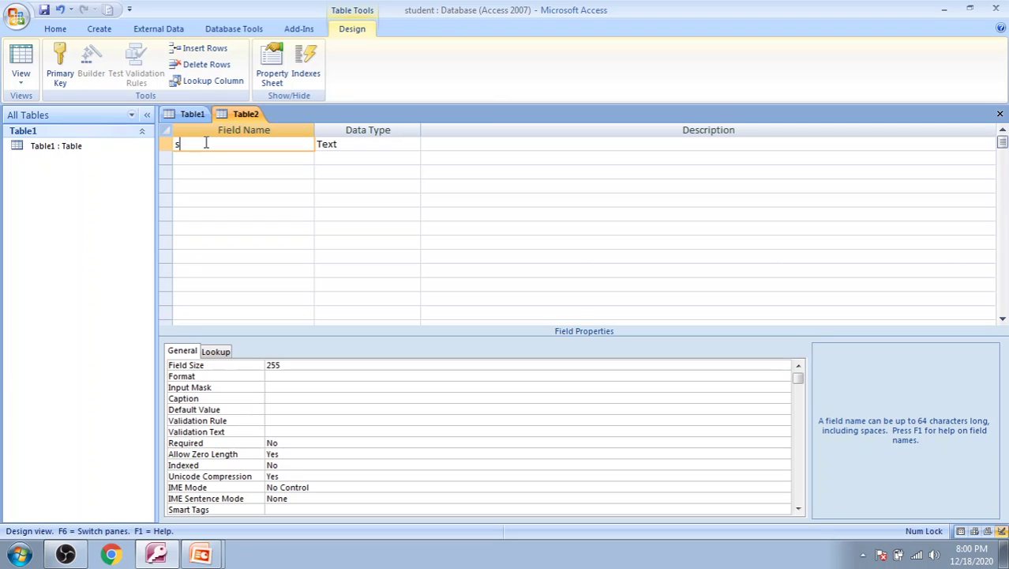
{"action": "left_click", "coordinate": [351, 146]}
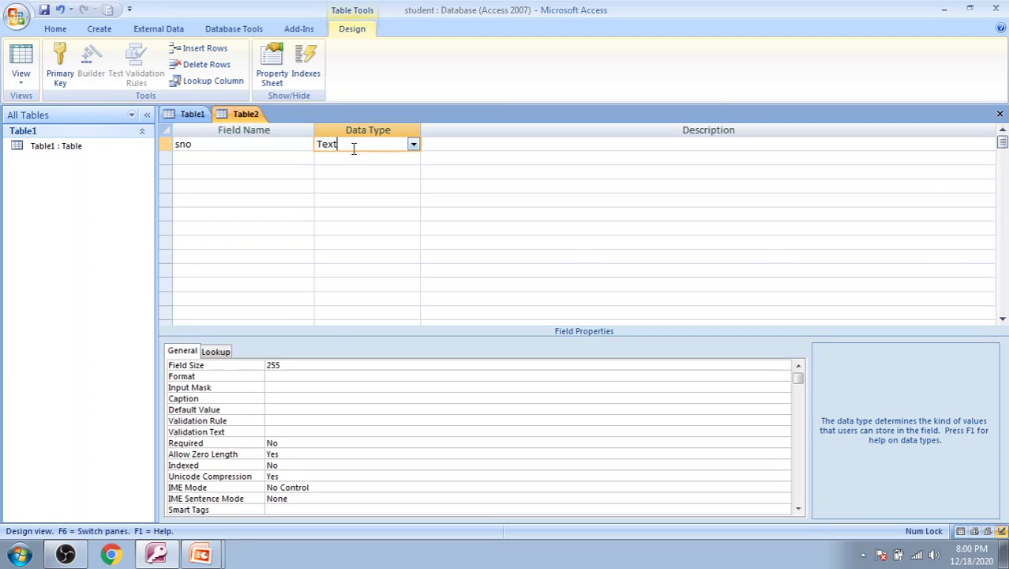
{"action": "left_click", "coordinate": [413, 145]}
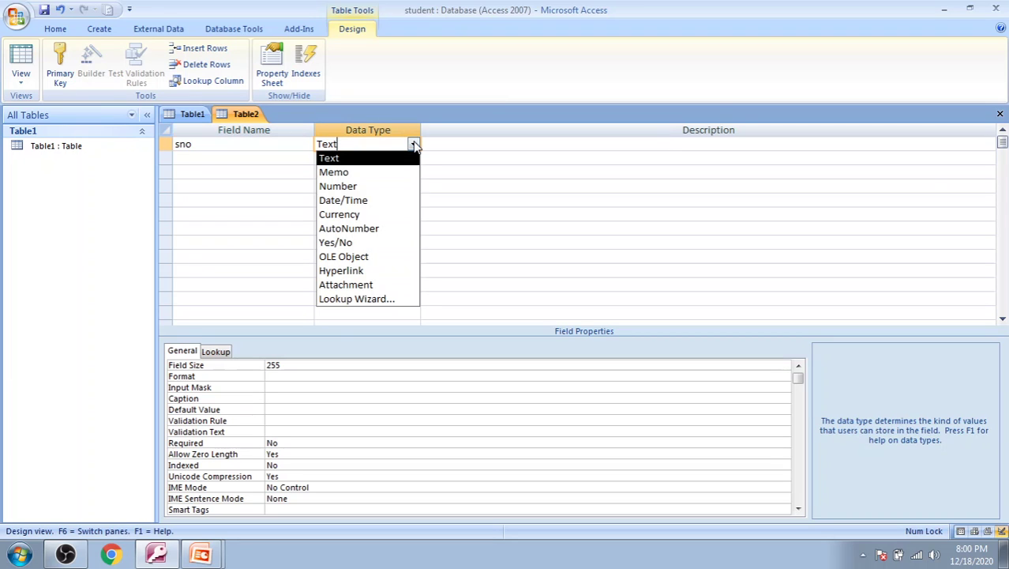
{"action": "left_click", "coordinate": [366, 190]}
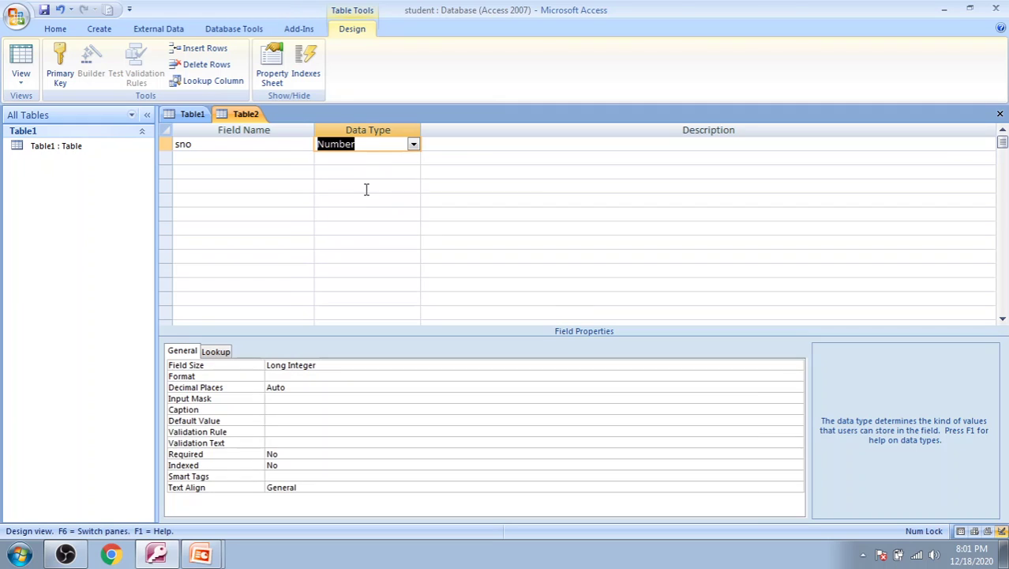
Add a second field named sname with the Text data type
{"action": "left_click", "coordinate": [247, 158]}
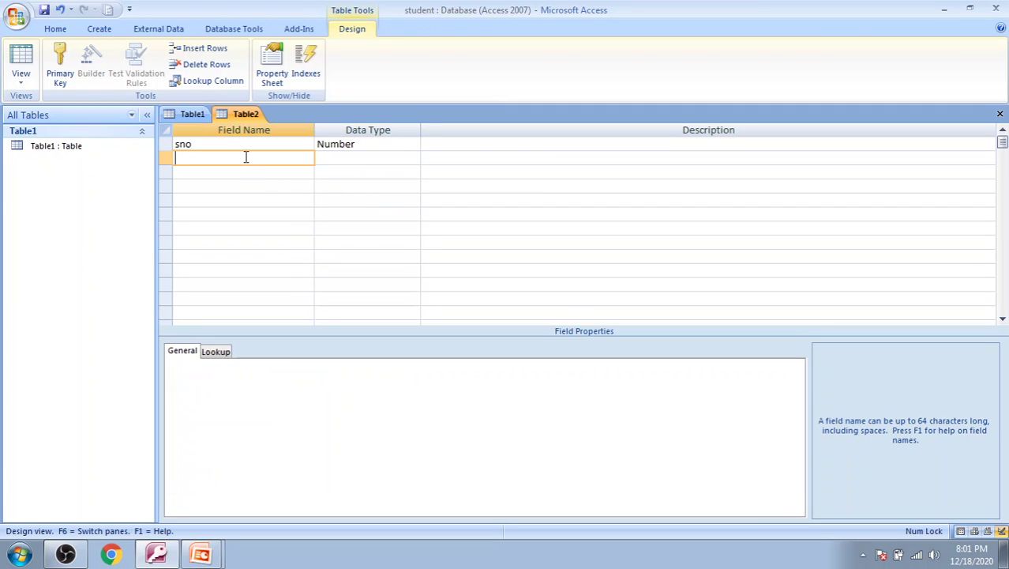
{"action": "type", "text": "sname"}
{"action": "left_click", "coordinate": [361, 157]}
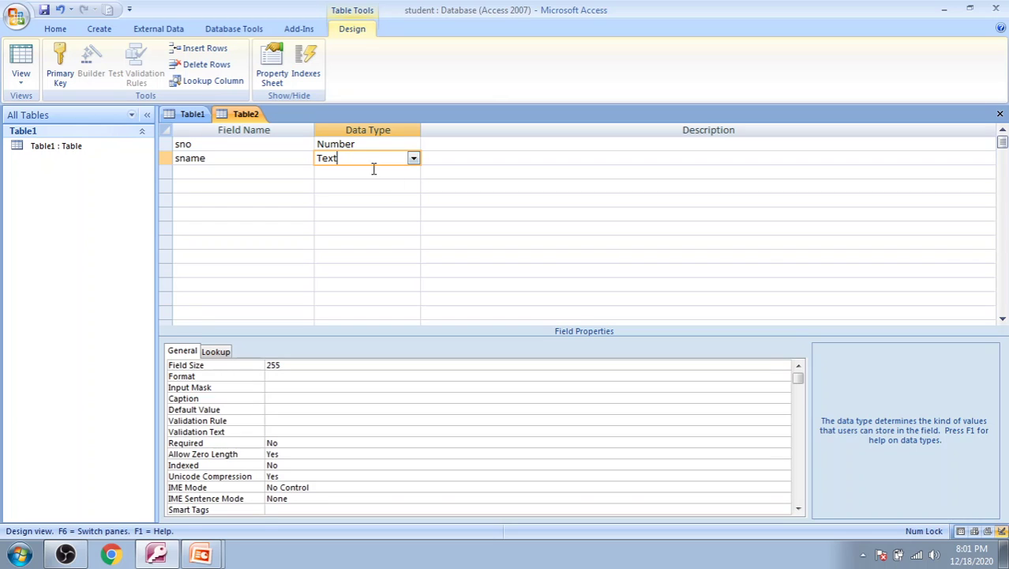
{"action": "left_click", "coordinate": [413, 159]}
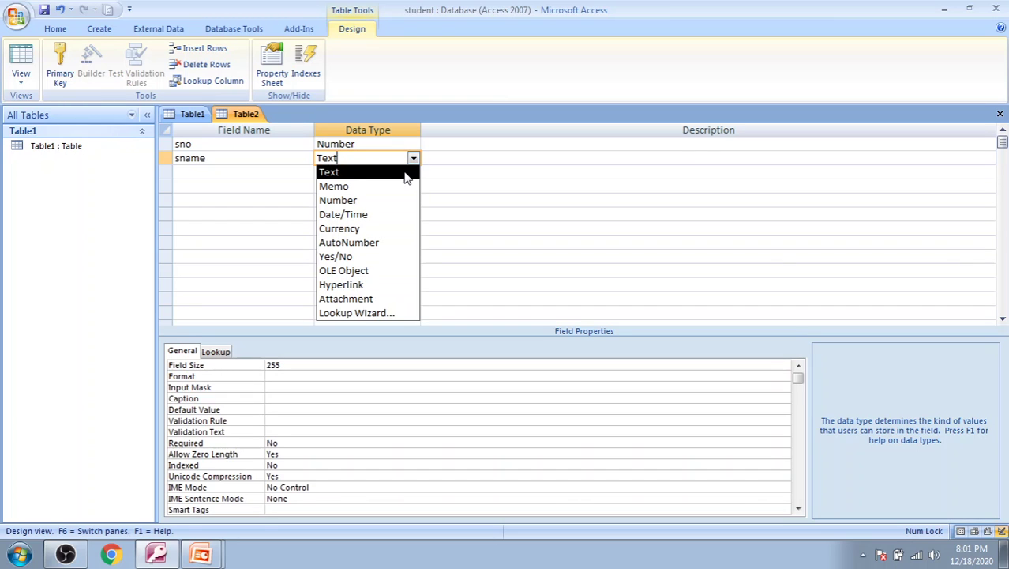
{"action": "left_click", "coordinate": [406, 174]}
Add a third field named sphno with the Number data type
{"action": "left_click", "coordinate": [198, 171]}
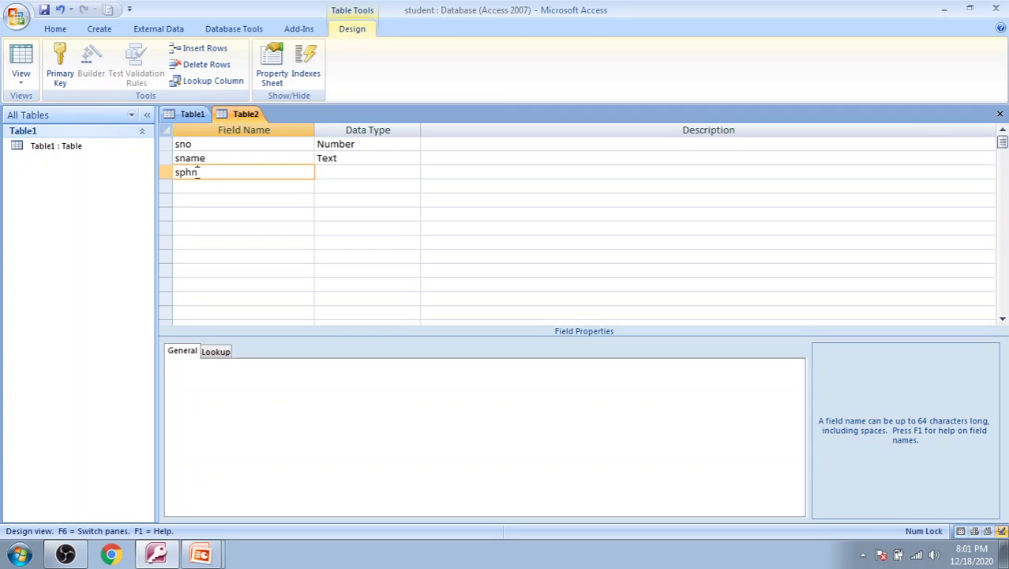
{"action": "type", "text": "sphno"}
{"action": "left_click", "coordinate": [353, 167]}
{"action": "left_click", "coordinate": [413, 173]}
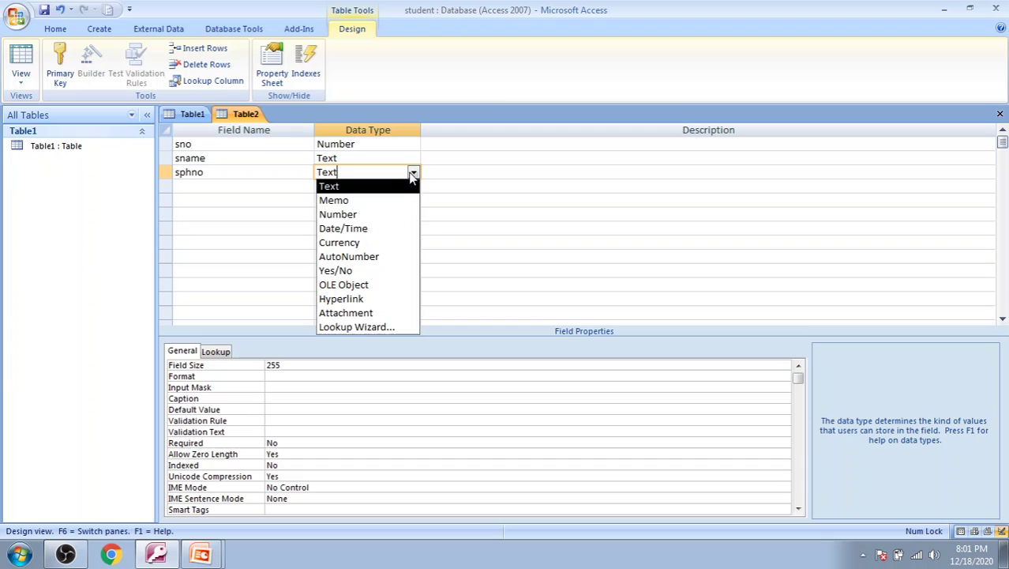
{"action": "left_click", "coordinate": [390, 215]}
Add two more fields named sfnme and smname, both with the Text data type
{"action": "left_click", "coordinate": [264, 187]}
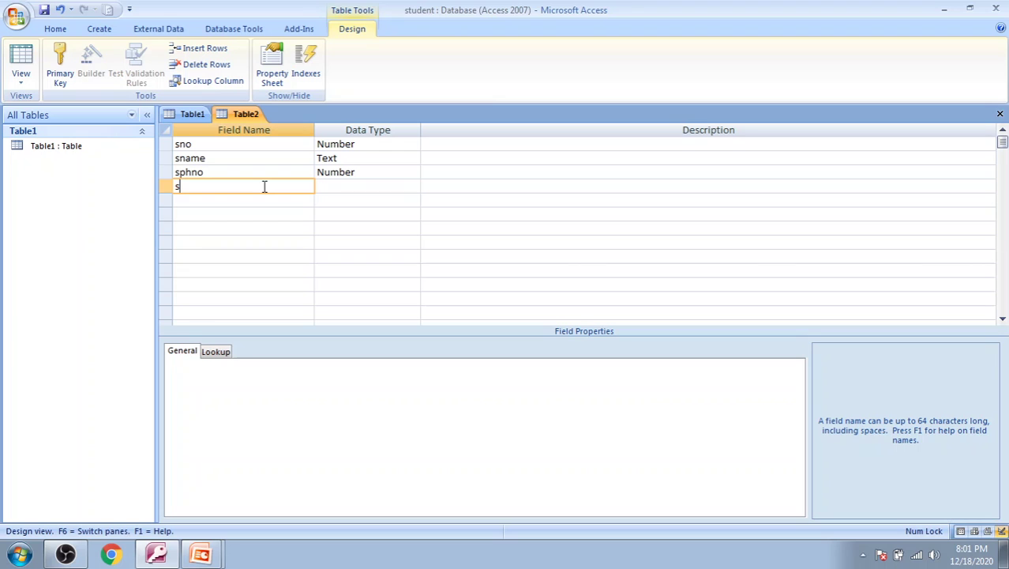
{"action": "type", "text": "sfnme"}
{"action": "left_click", "coordinate": [374, 188]}
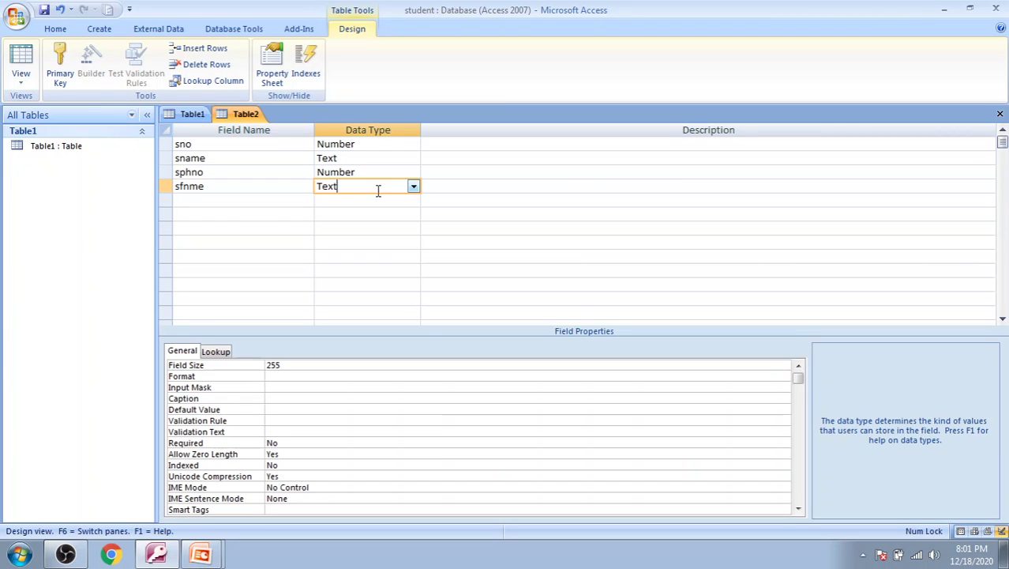
{"action": "left_click", "coordinate": [253, 199]}
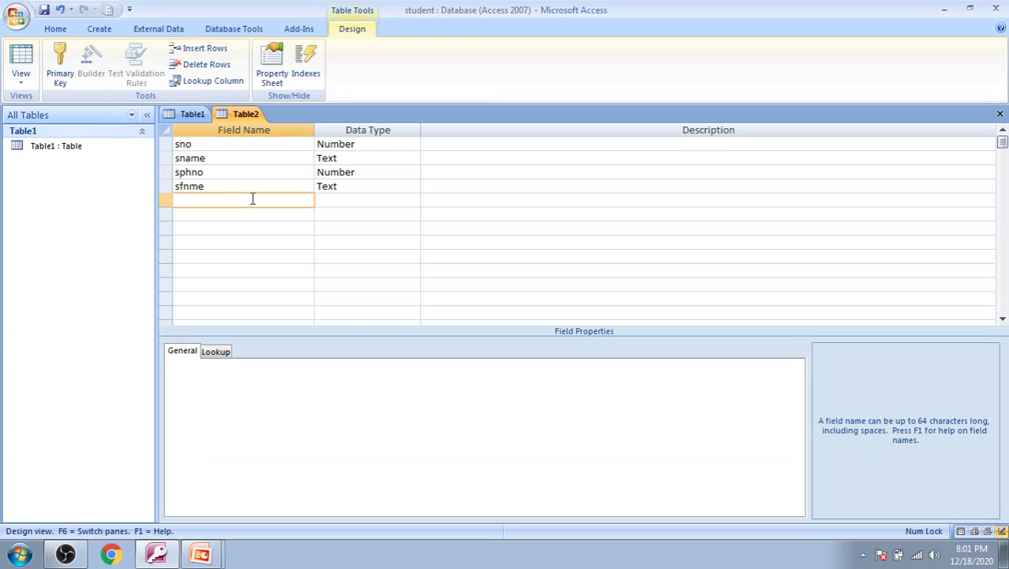
{"action": "type", "text": "smname"}
{"action": "left_click", "coordinate": [389, 202]}
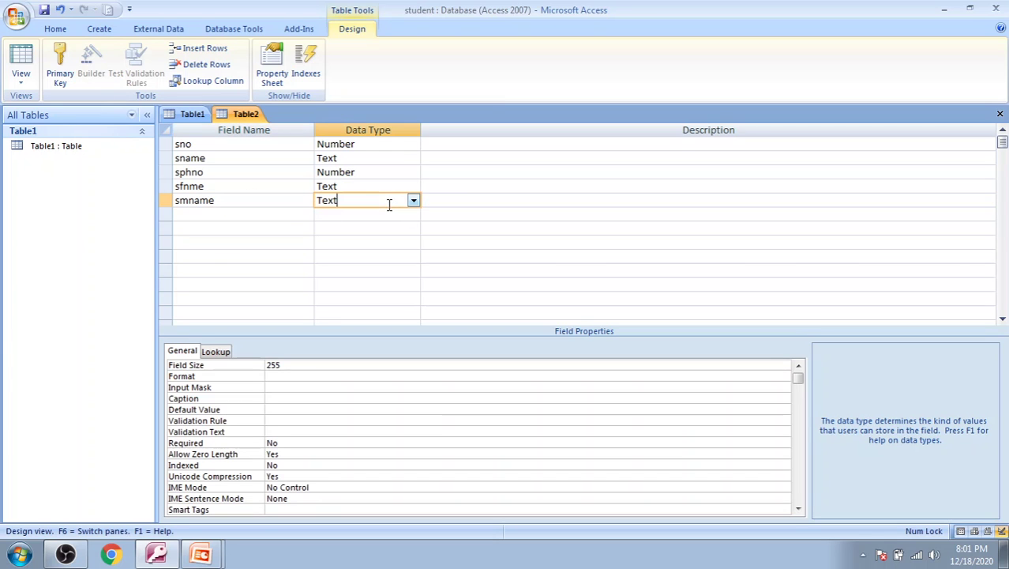
Add a sixth field named smarks with the Number data type
{"action": "left_click", "coordinate": [242, 214]}
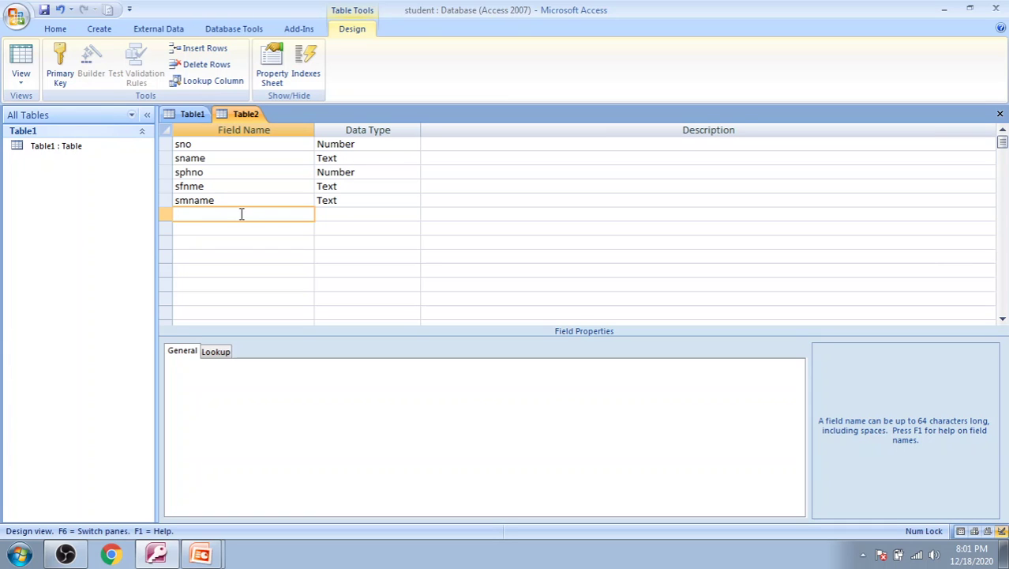
{"action": "type", "text": "smarks"}
{"action": "left_click", "coordinate": [387, 220]}
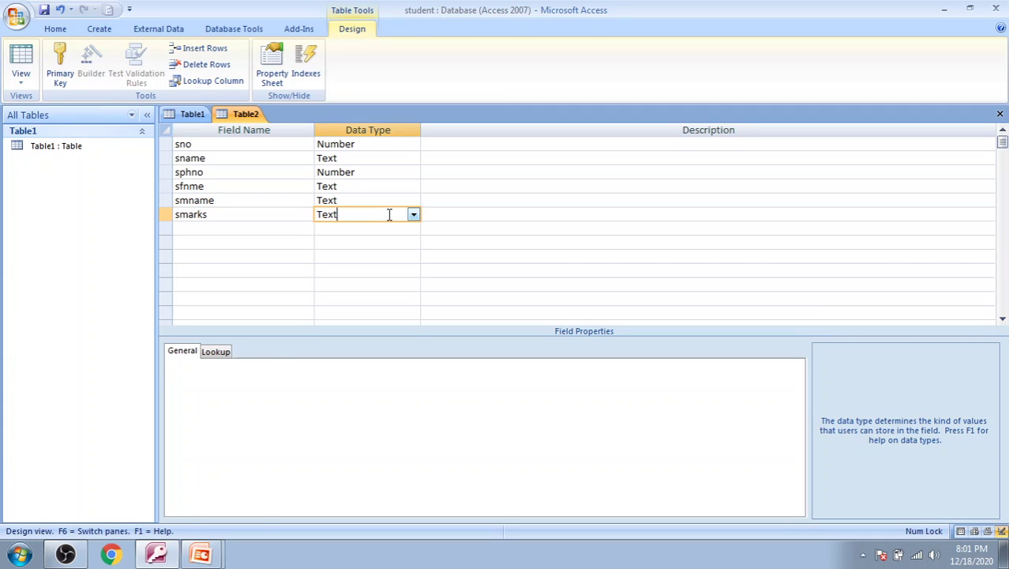
{"action": "left_click", "coordinate": [413, 215]}
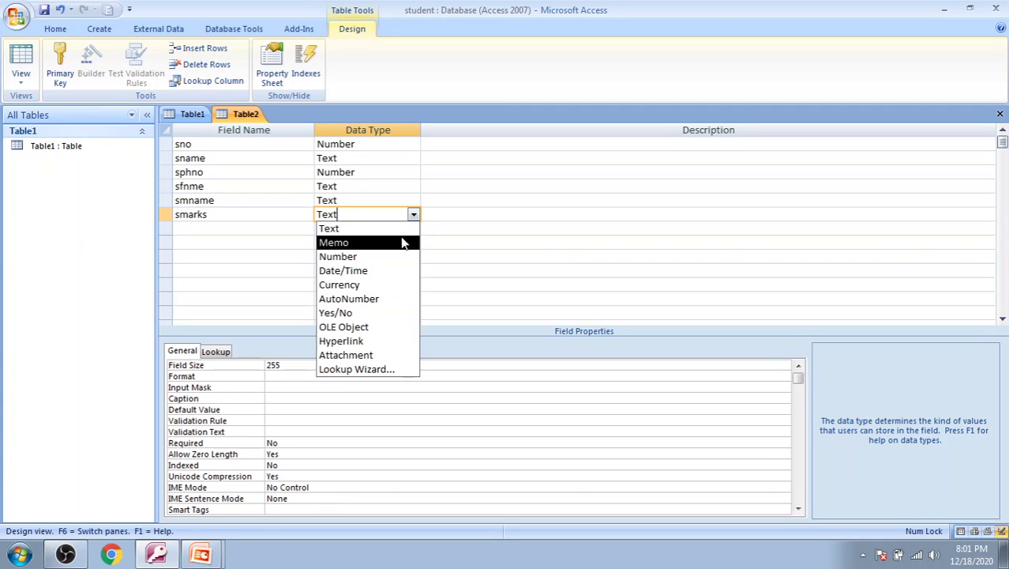
{"action": "left_click", "coordinate": [398, 258]}
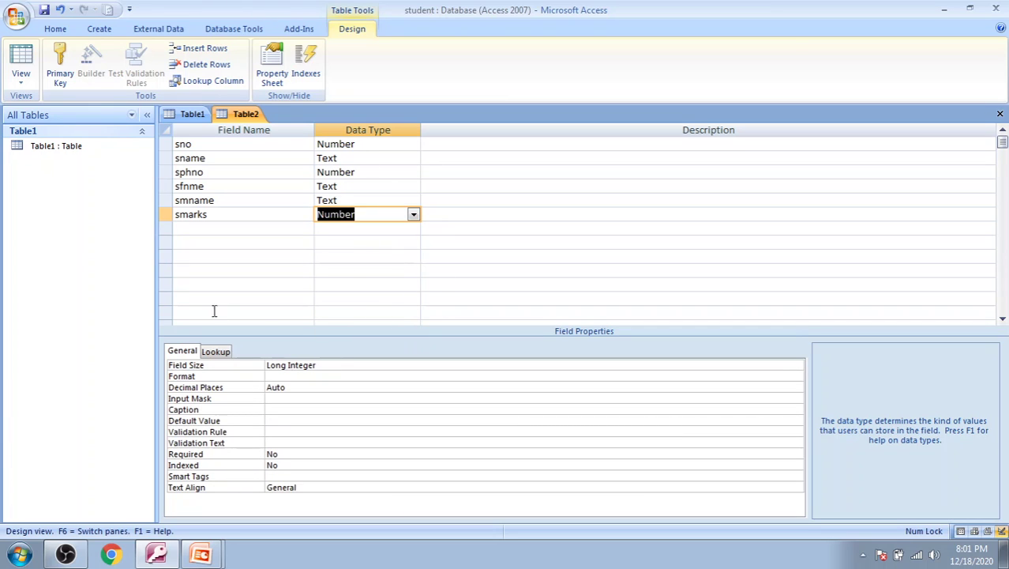
Save the table under the name student and accept the creation of a primary key
{"action": "right_click", "coordinate": [251, 115]}
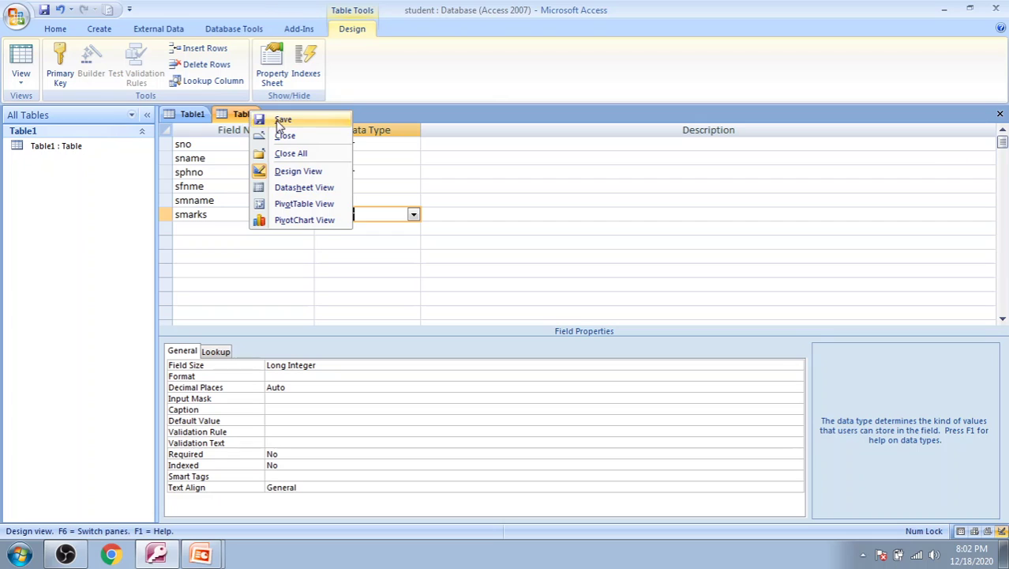
{"action": "left_click", "coordinate": [241, 226]}
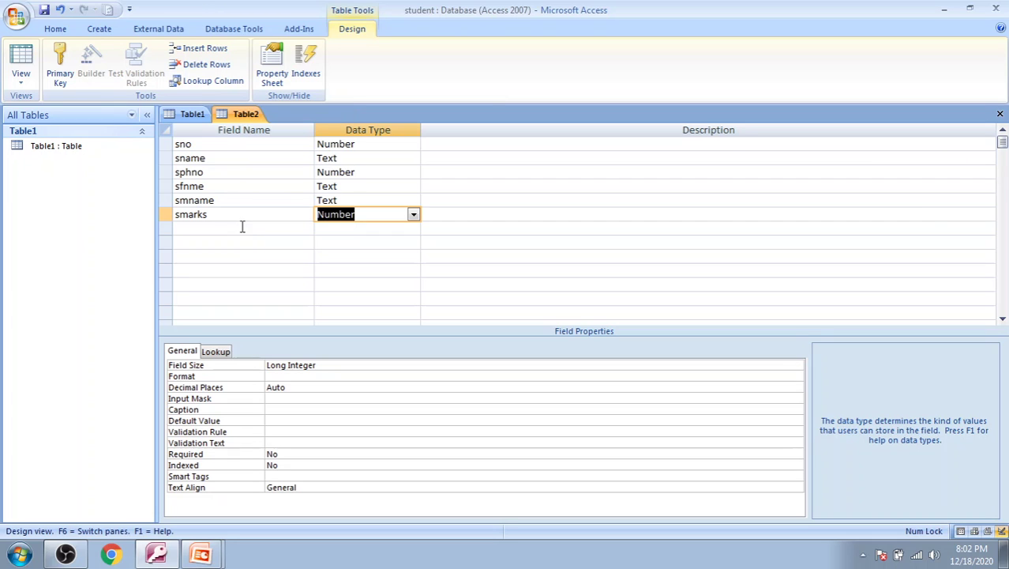
{"action": "right_click", "coordinate": [245, 117]}
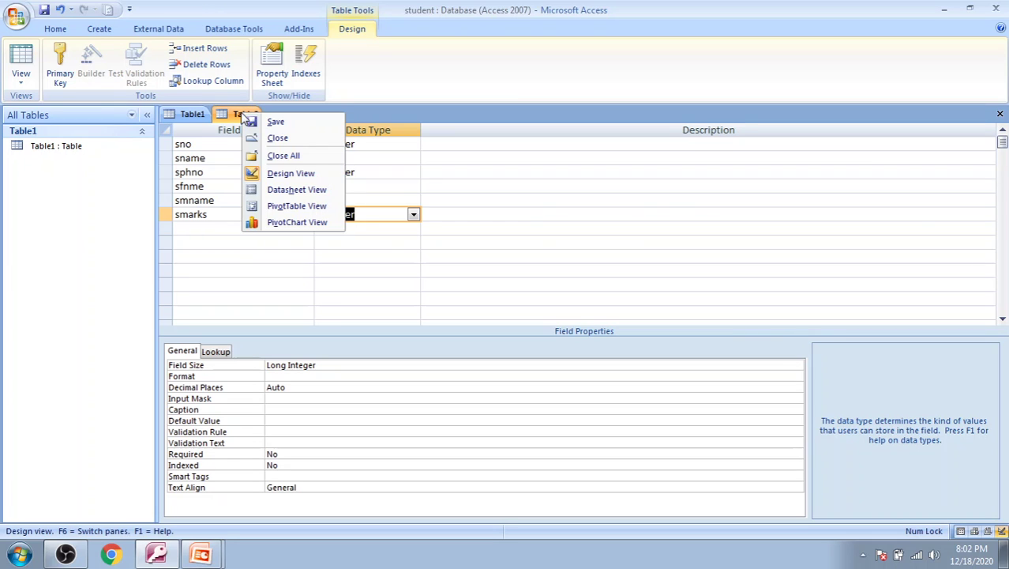
{"action": "left_click", "coordinate": [274, 129]}
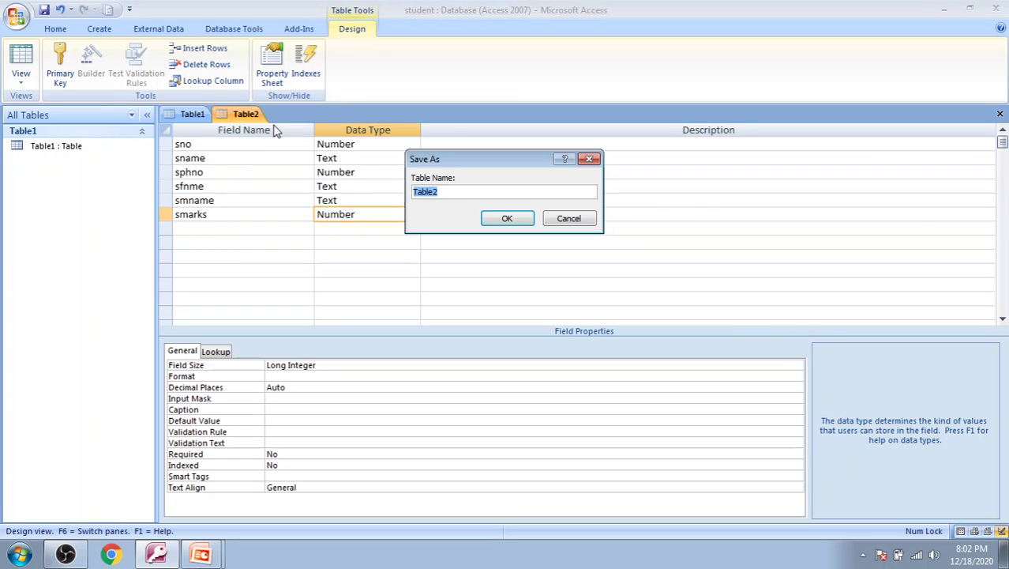
{"action": "left_click", "coordinate": [483, 192]}
{"action": "key", "text": "BackSpace"}
{"action": "key", "text": "BackSpace"}
{"action": "key", "text": "BackSpace"}
{"action": "key", "text": "BackSpace"}
{"action": "key", "text": "BackSpace"}
{"action": "key", "text": "BackSpace"}
{"action": "left_click", "coordinate": [510, 219]}
{"action": "left_click", "coordinate": [450, 325]}
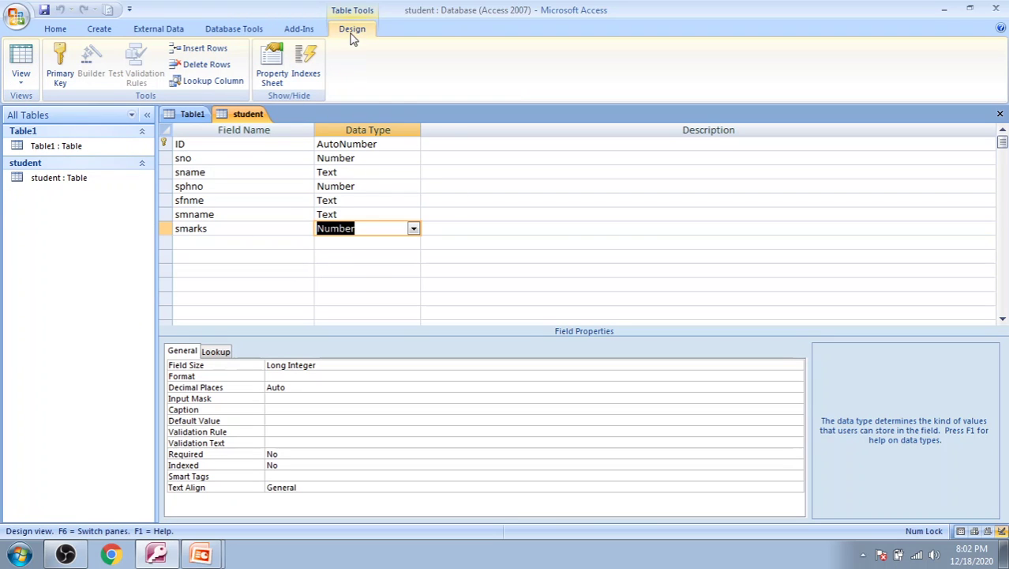
Switch the student table to Datasheet View
{"action": "left_click", "coordinate": [21, 79]}
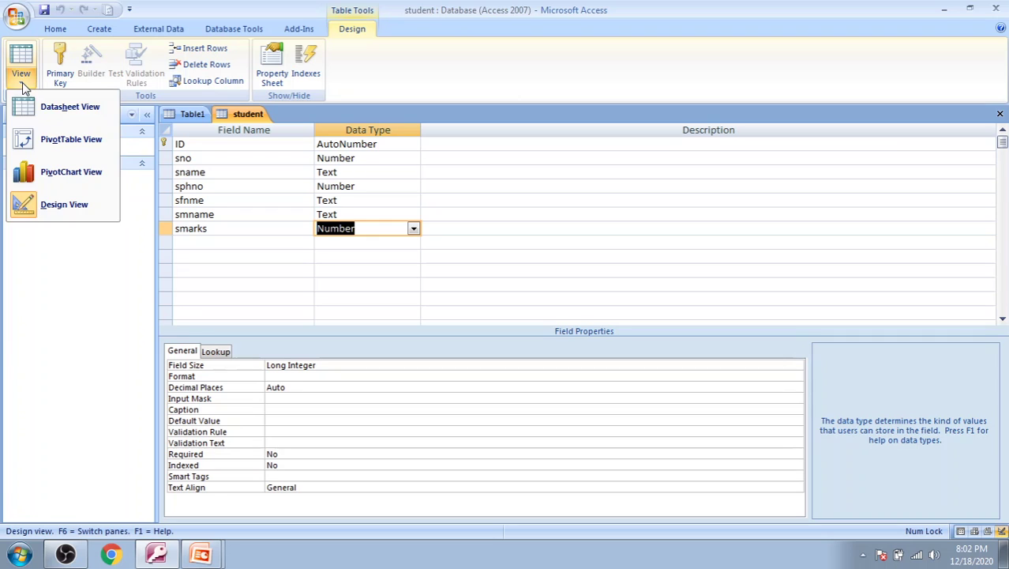
{"action": "left_click", "coordinate": [58, 112]}
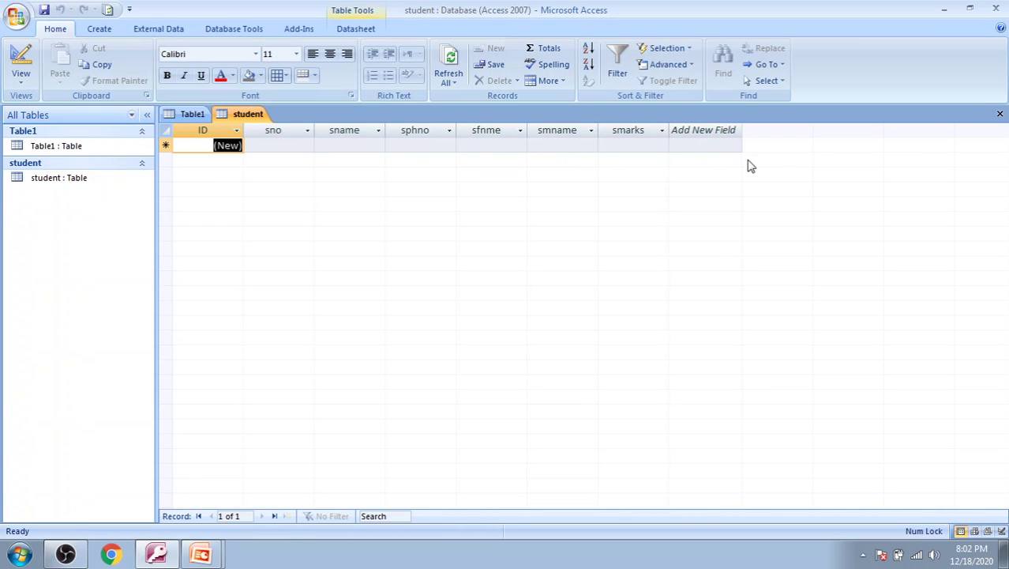
{"action": "left_click", "coordinate": [195, 146]}
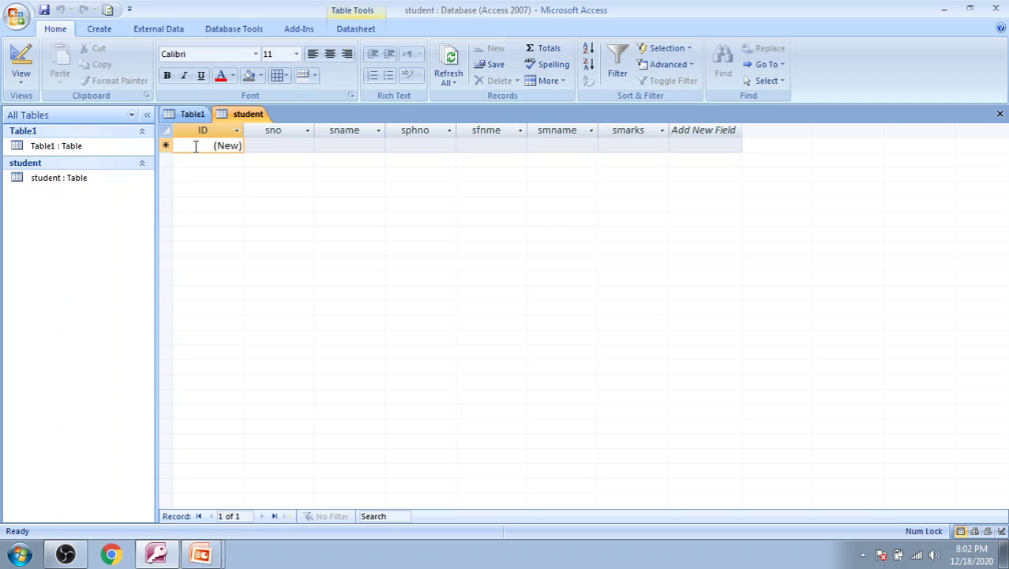
{"action": "key", "text": "1"}
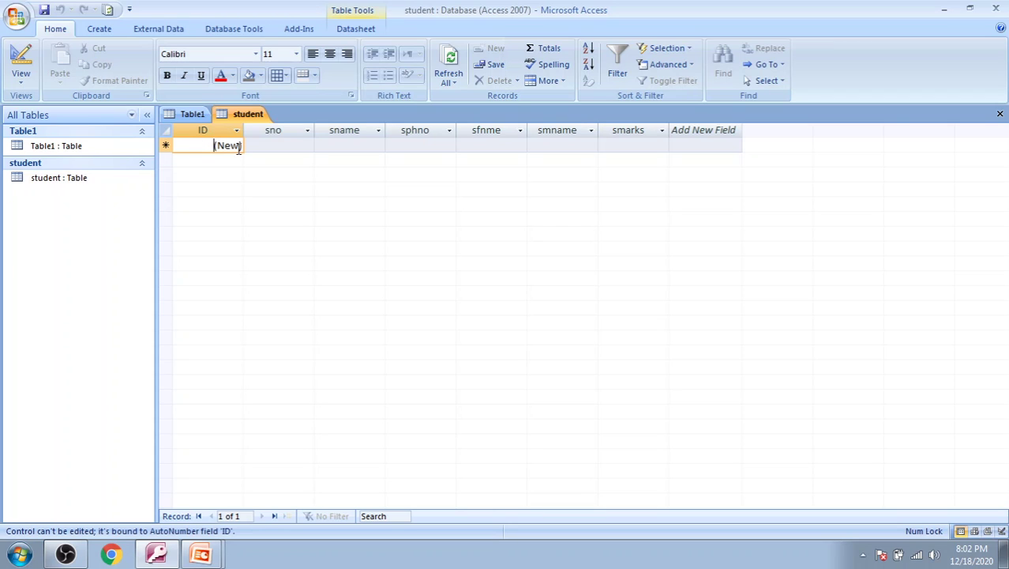
{"action": "key", "text": "1"}
{"action": "key", "text": "Tab"}
{"action": "key", "text": "Tab"}
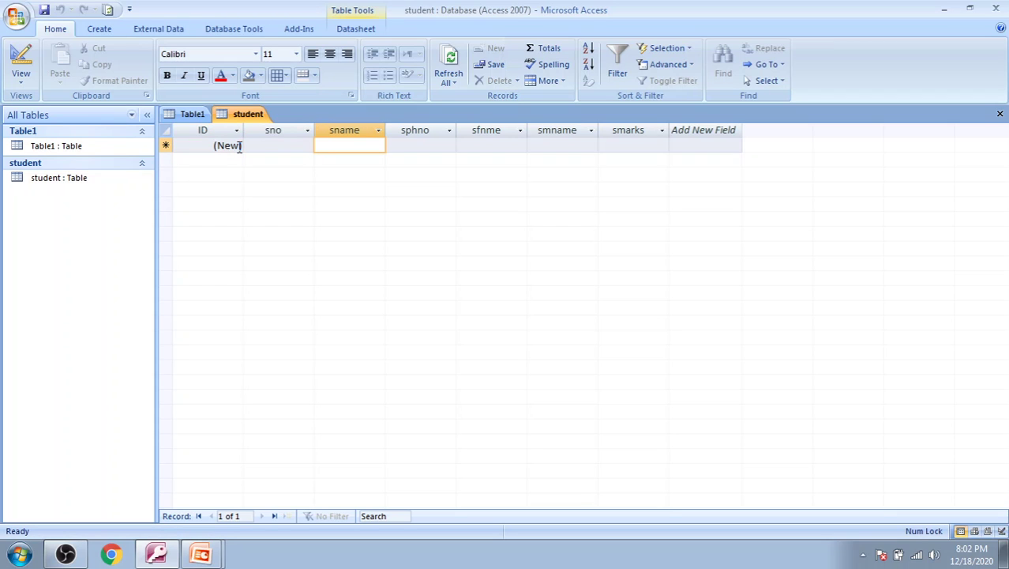
{"action": "key", "text": "shift+Tab"}
{"action": "type", "text": "d"}
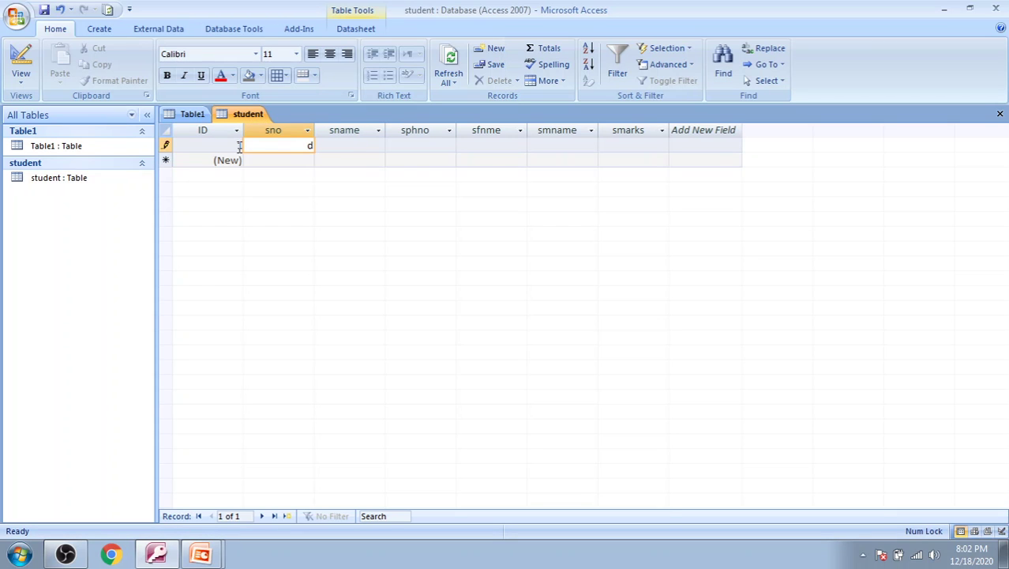
{"action": "type", "text": "ivya"}
{"action": "left_click", "coordinate": [345, 150]}
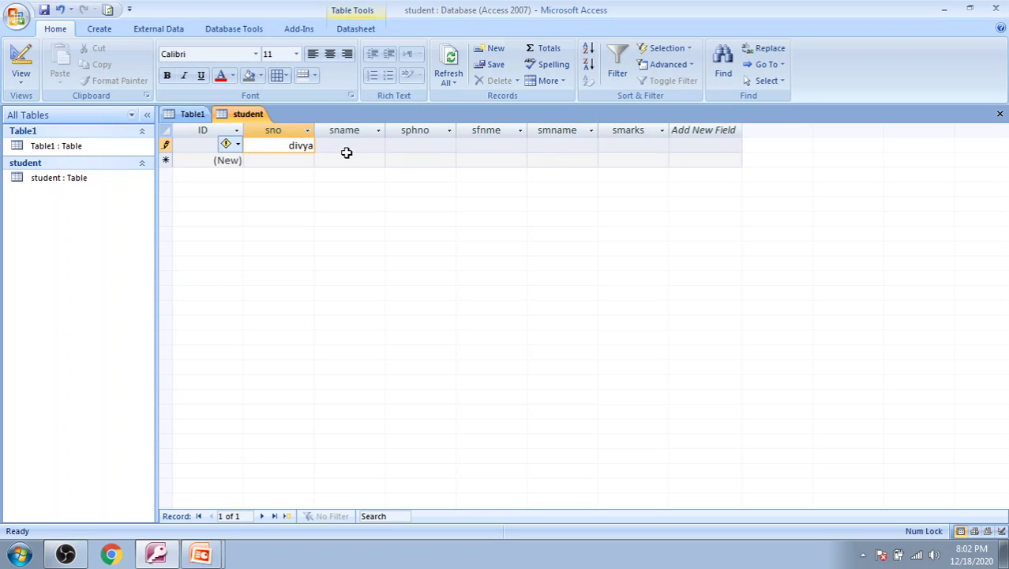
{"action": "left_click", "coordinate": [351, 145]}
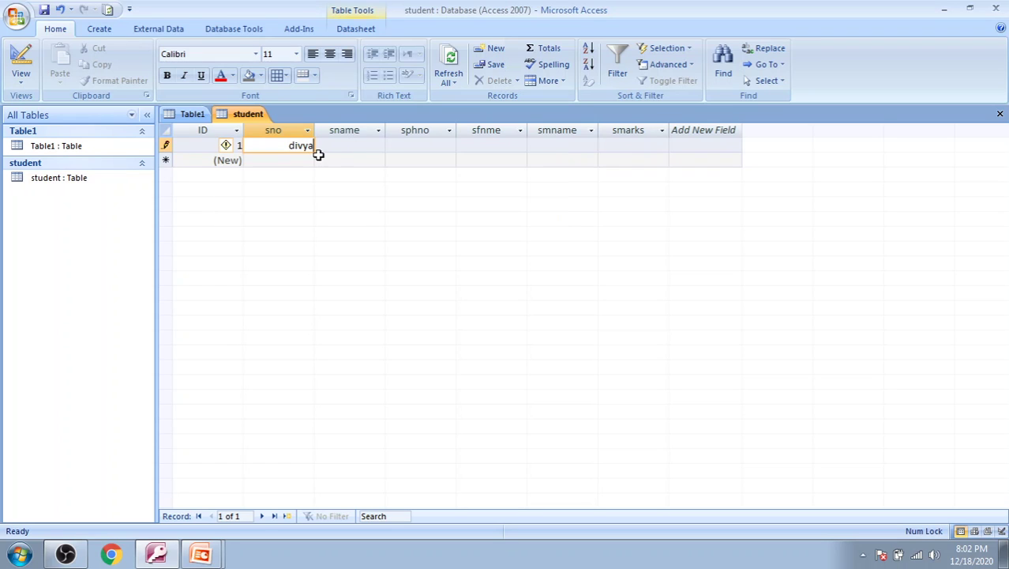
{"action": "key", "text": "BackSpace"}
{"action": "key", "text": "BackSpace"}
{"action": "key", "text": "BackSpace"}
{"action": "key", "text": "BackSpace"}
Fill in the first student record with sno 1, the student's name and the phone number
{"action": "type", "text": "1"}
{"action": "left_click", "coordinate": [348, 147]}
{"action": "type", "text": "div"}
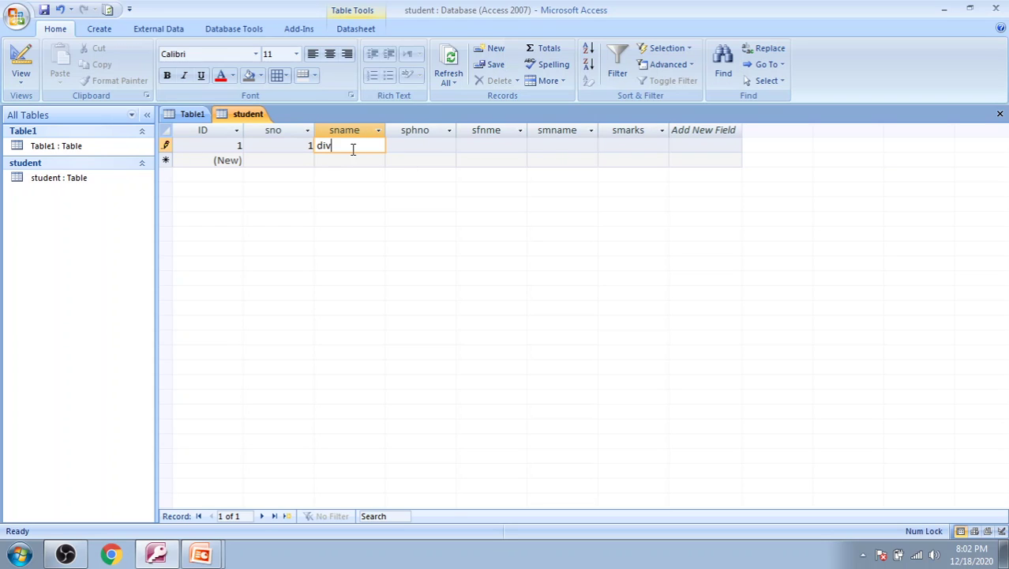
{"action": "type", "text": "ya"}
{"action": "left_click", "coordinate": [411, 148]}
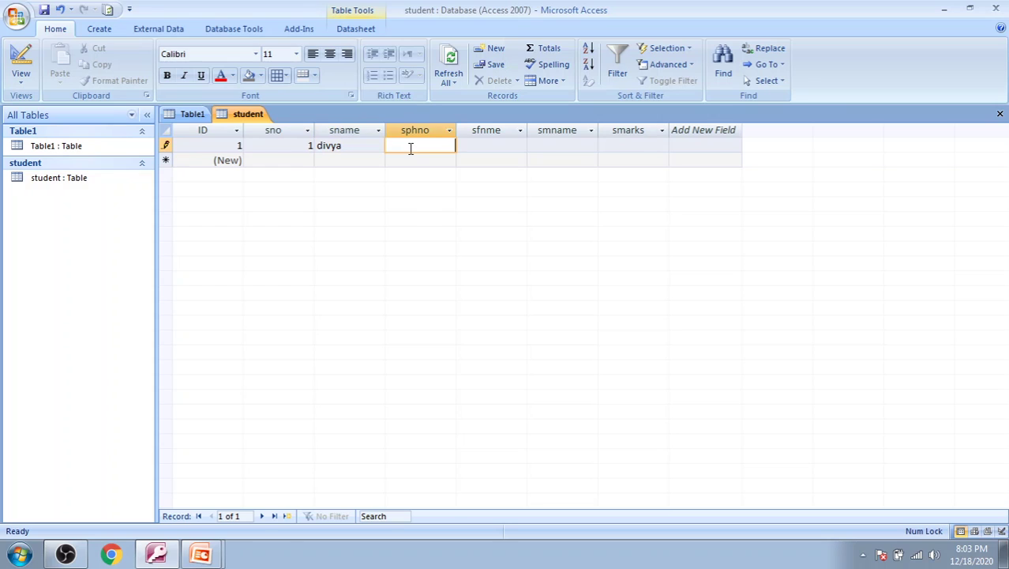
{"action": "type", "text": "9898989898"}
{"action": "left_click", "coordinate": [513, 149]}
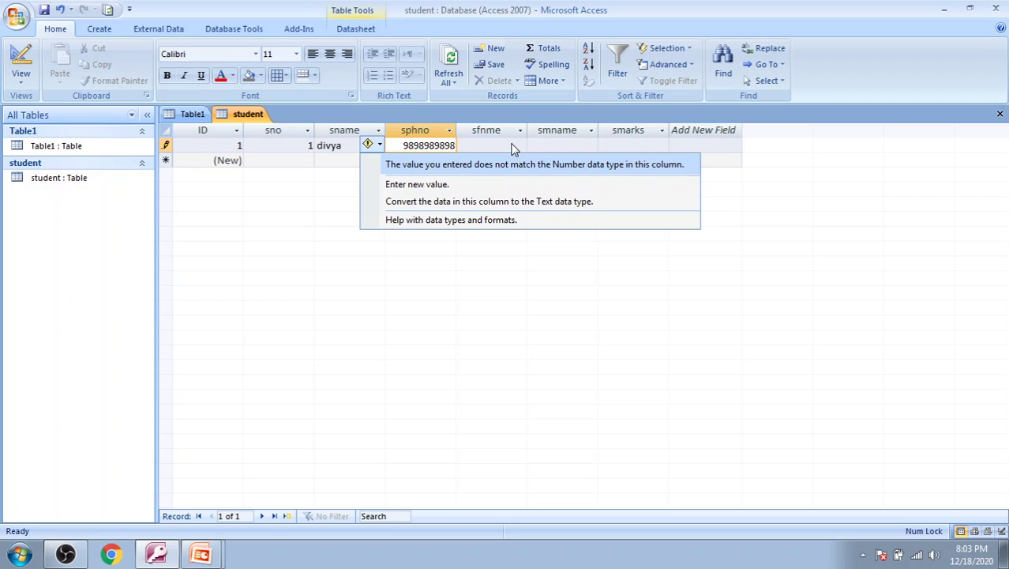
{"action": "left_click", "coordinate": [489, 143]}
{"action": "type", "text": "abc"}
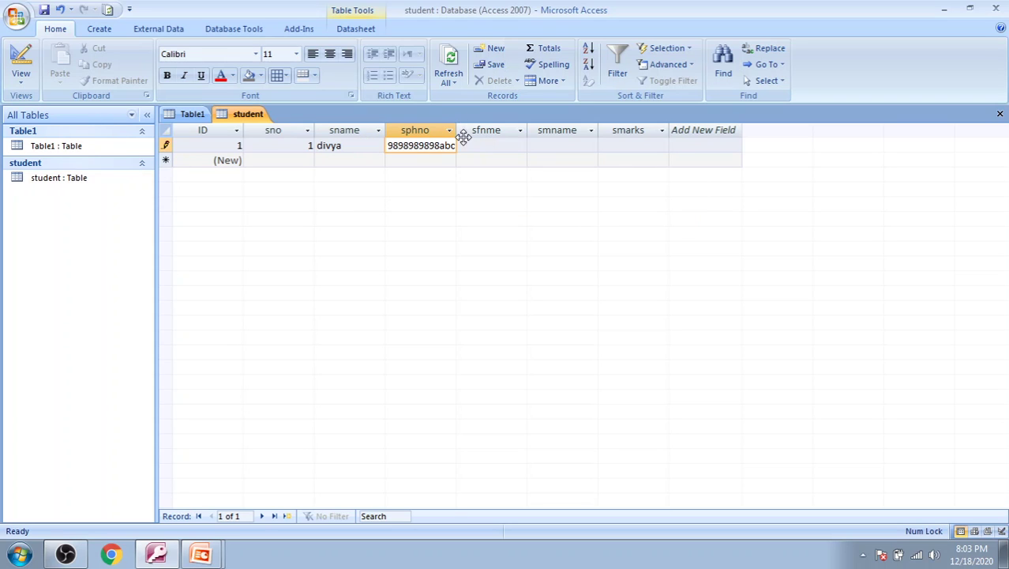
{"action": "key", "text": "BackSpace"}
{"action": "key", "text": "BackSpace"}
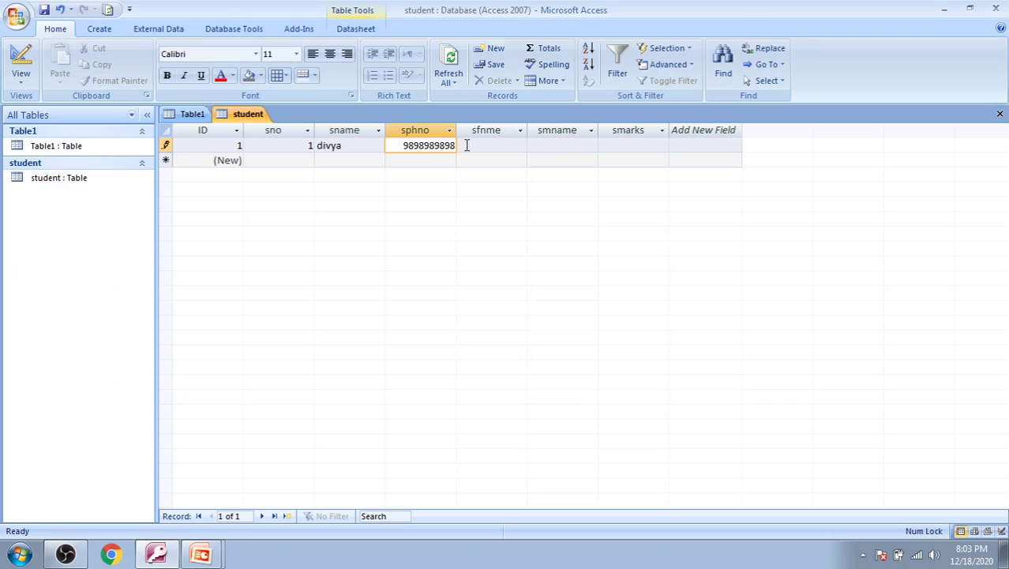
{"action": "left_click", "coordinate": [467, 146]}
{"action": "key", "text": "Escape"}
{"action": "left_click", "coordinate": [368, 145]}
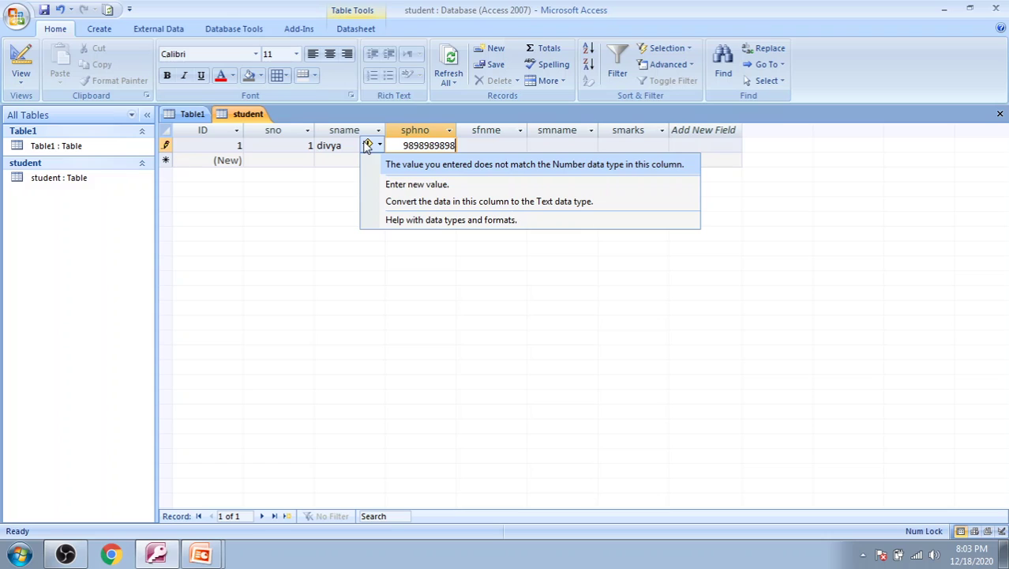
{"action": "left_click", "coordinate": [399, 184]}
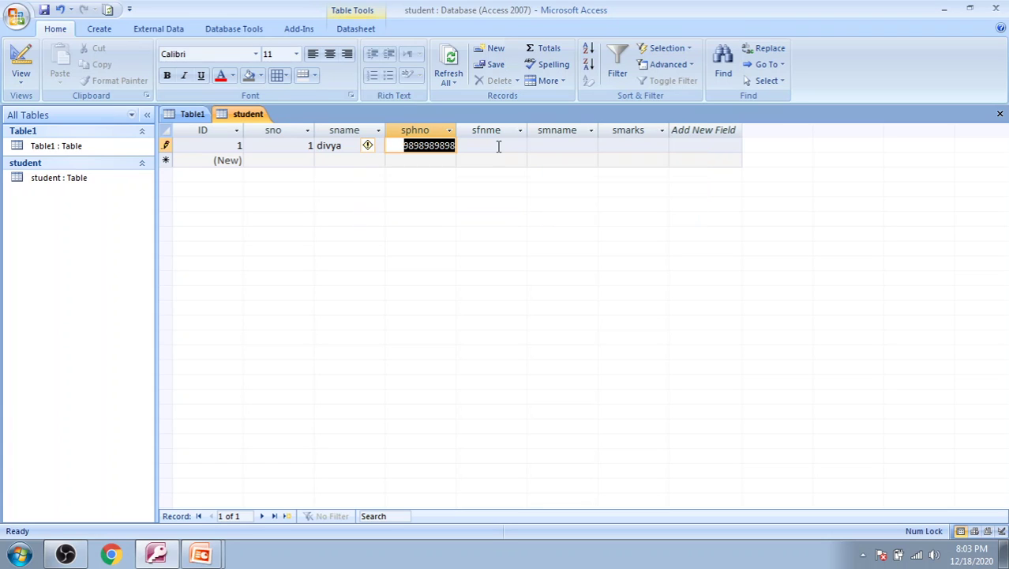
{"action": "left_click", "coordinate": [434, 145]}
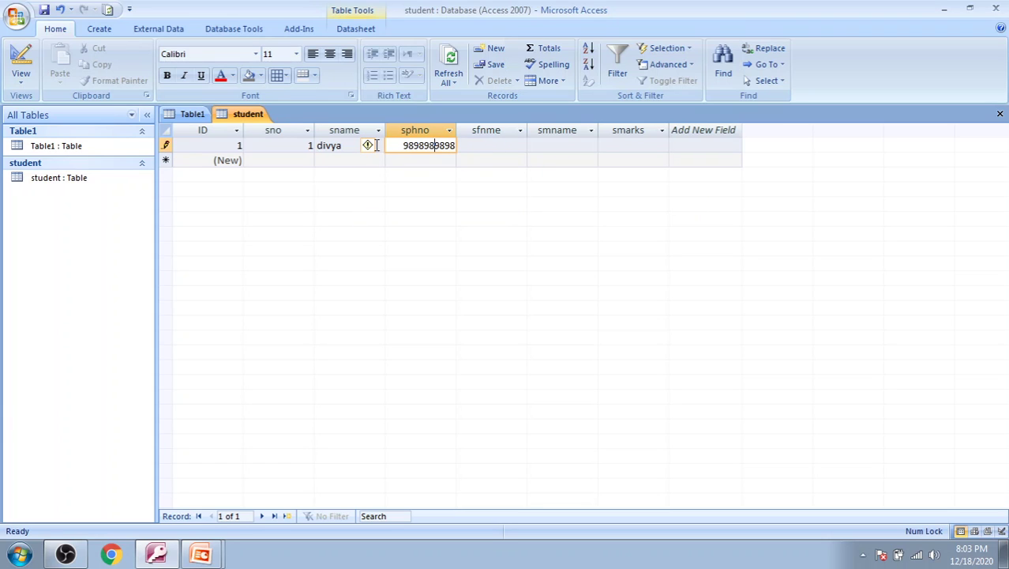
{"action": "left_click", "coordinate": [368, 145]}
{"action": "left_click", "coordinate": [399, 184]}
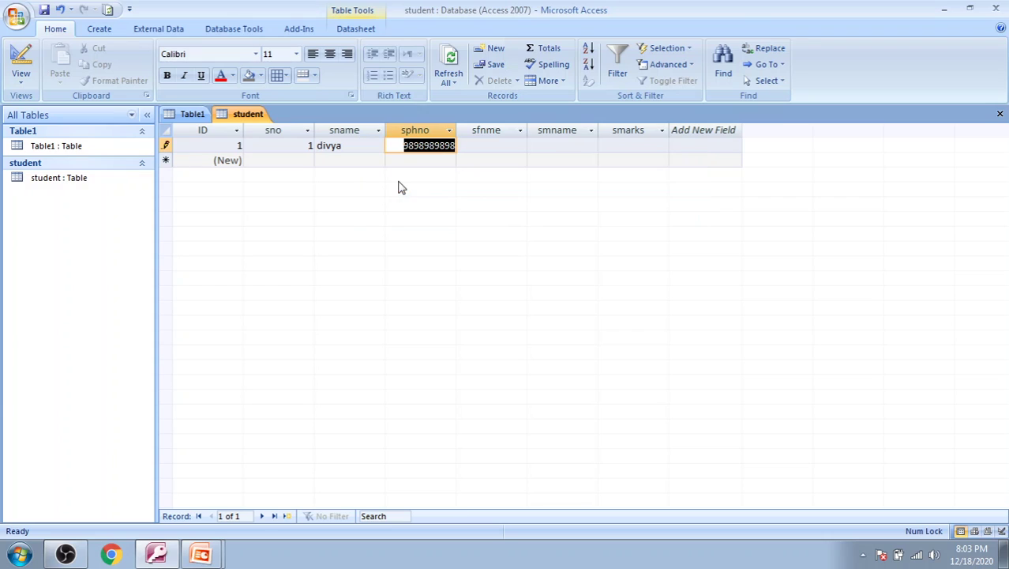
Convert the sphno column to the Text data type so it accepts the entered phone number
{"action": "left_click", "coordinate": [510, 142]}
{"action": "left_click", "coordinate": [482, 199]}
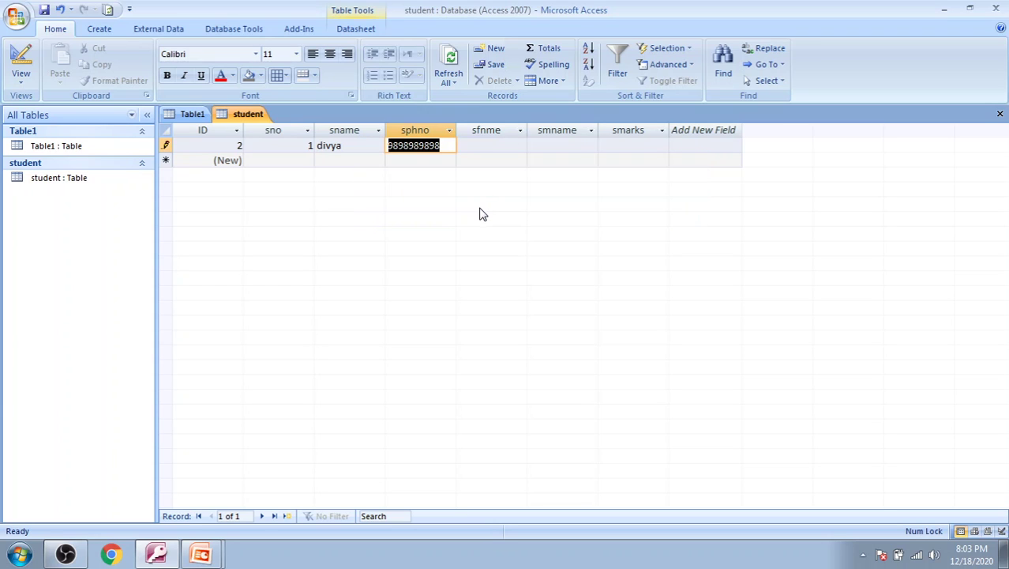
Enter abc as sfnme and sdf as smname in the first student record
{"action": "left_click", "coordinate": [478, 145]}
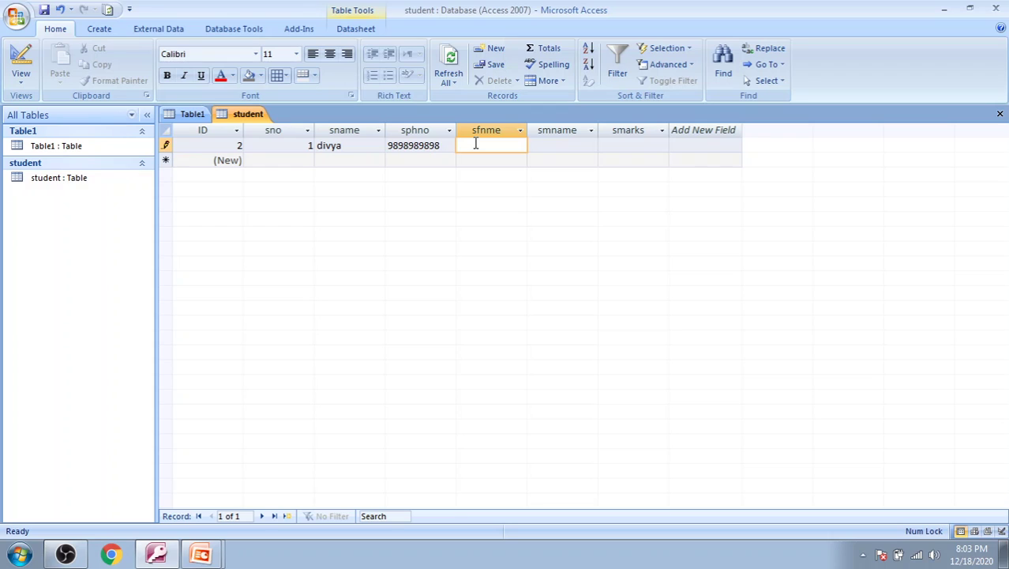
{"action": "type", "text": "abc"}
{"action": "left_click", "coordinate": [553, 146]}
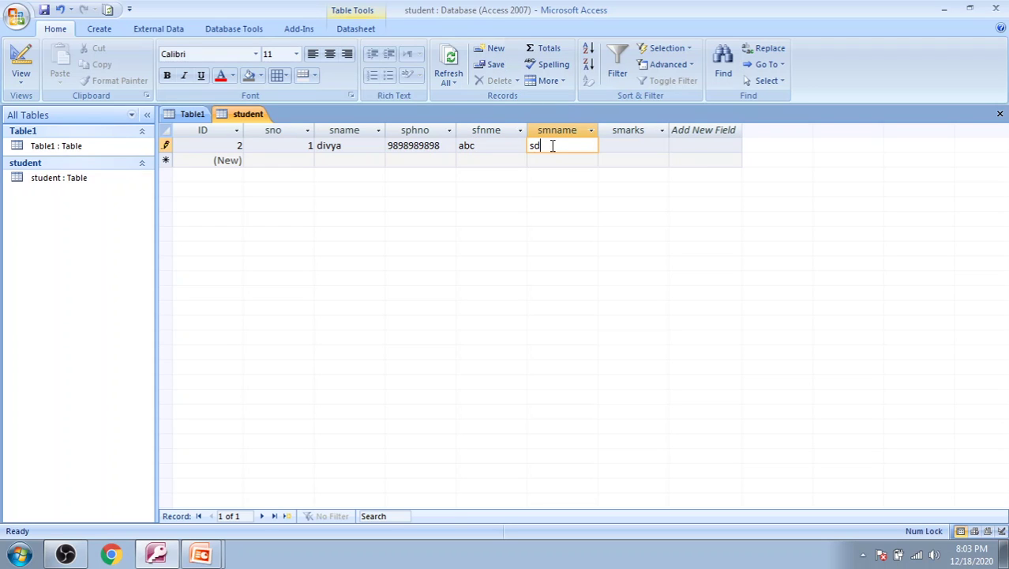
{"action": "type", "text": "sdf"}
Set smarks to 100 in the first student record
{"action": "left_click", "coordinate": [646, 146]}
{"action": "type", "text": "225"}
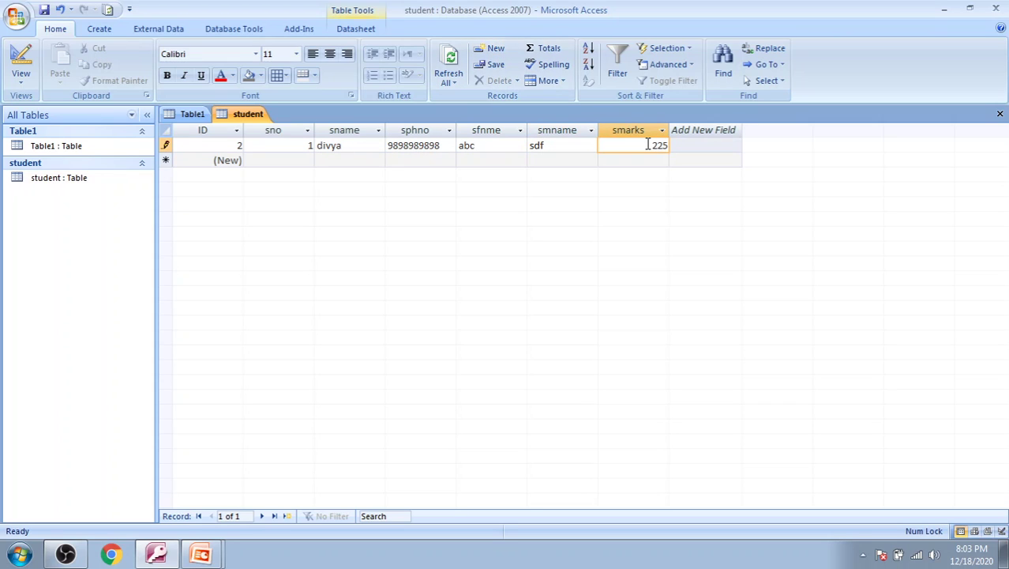
{"action": "type", "text": "789"}
{"action": "key", "text": "BackSpace"}
{"action": "key", "text": "BackSpace"}
{"action": "key", "text": "BackSpace"}
{"action": "key", "text": "BackSpace"}
{"action": "key", "text": "BackSpace"}
{"action": "type", "text": "1000"}
{"action": "key", "text": "BackSpace"}
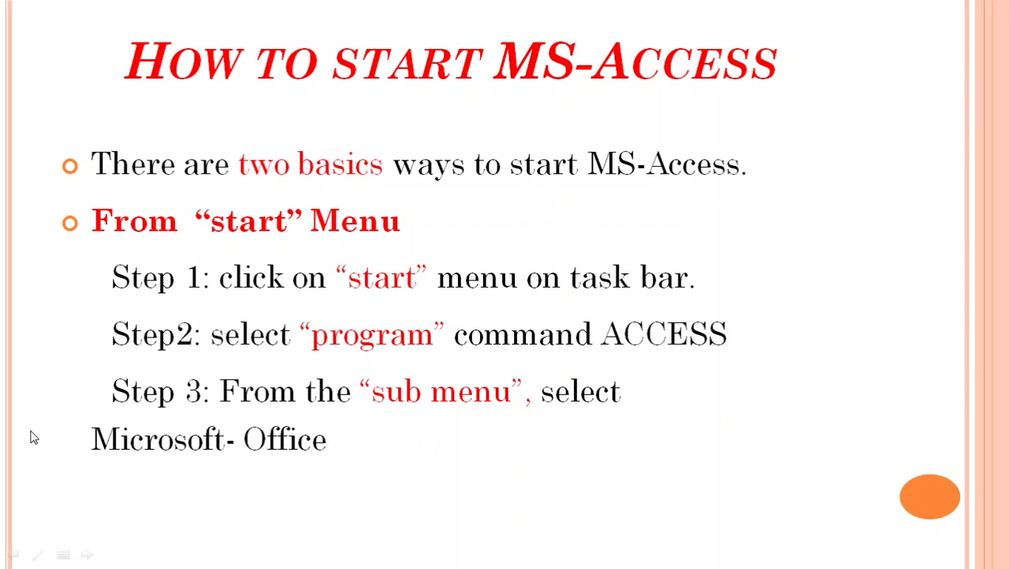
{"action": "left_click", "coordinate": [375, 460]}
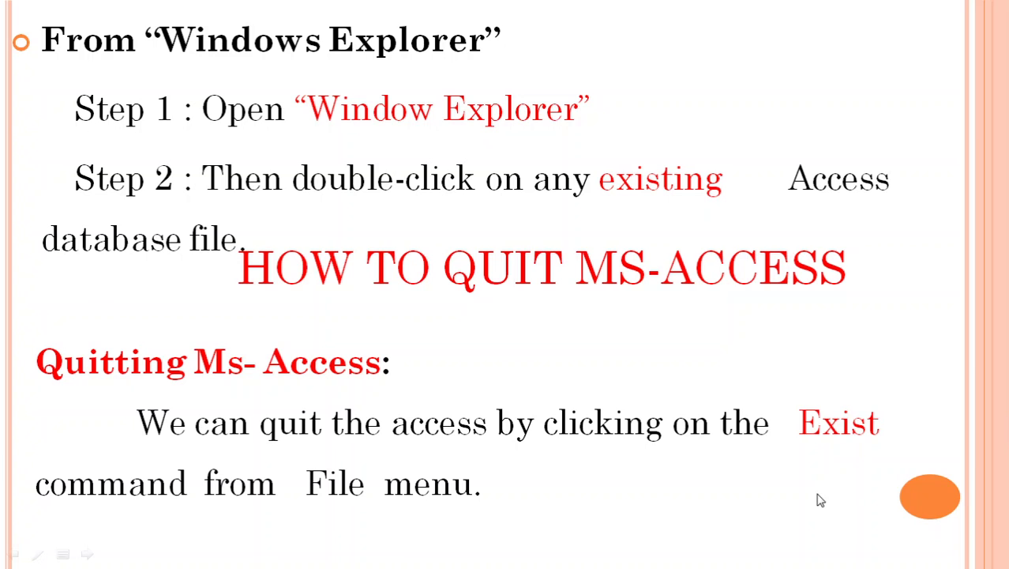
{"action": "key", "text": "alt+Tab"}
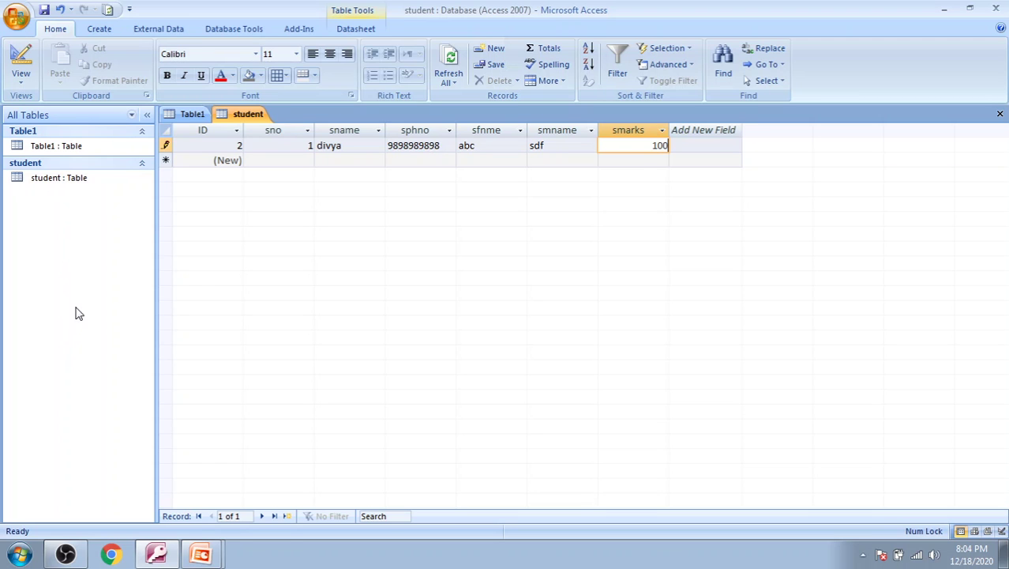
{"action": "key", "text": "ctrl+F4"}
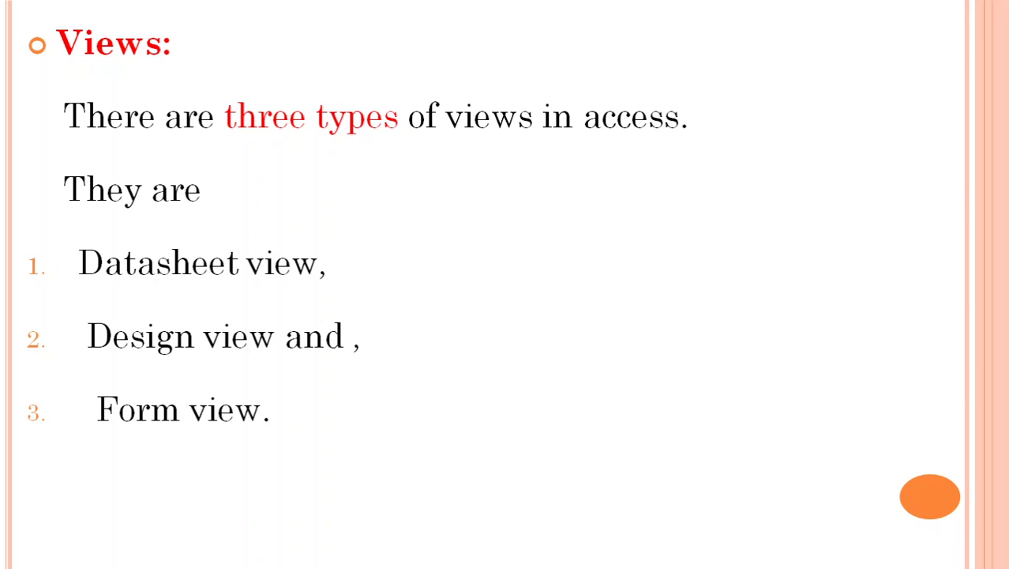
{"action": "key", "text": "Right"}
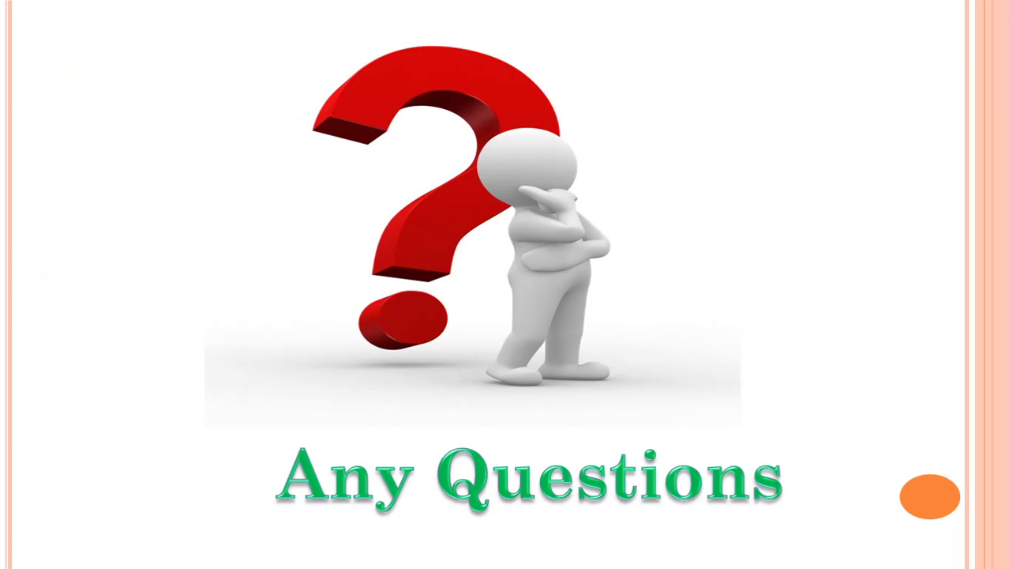